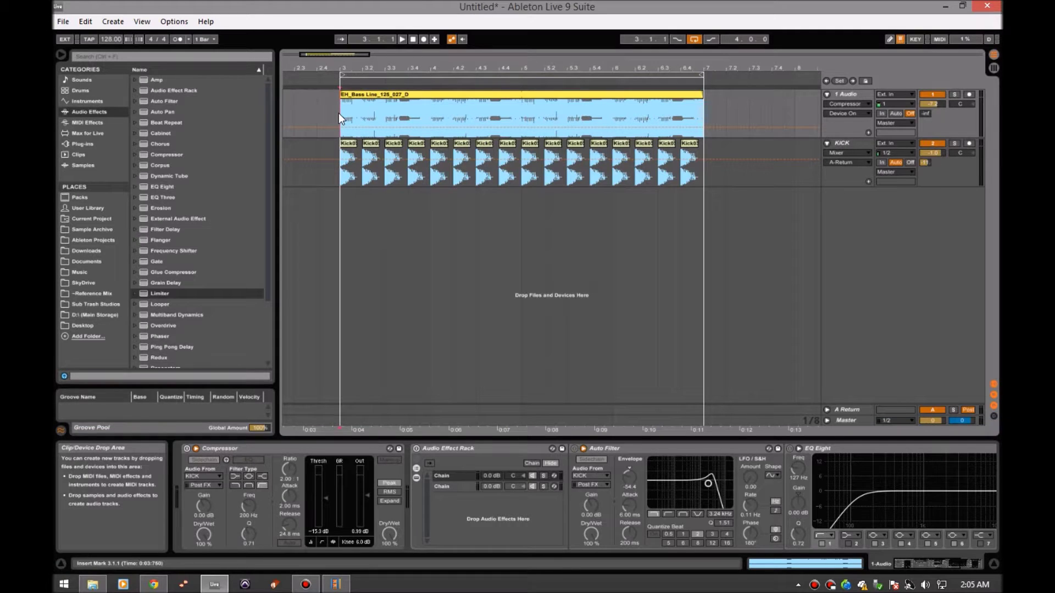
Switch on the bass track's sidechained Compressor, lower its threshold to -21.9 dB, and compare it bypassed and active during playback
key(space)
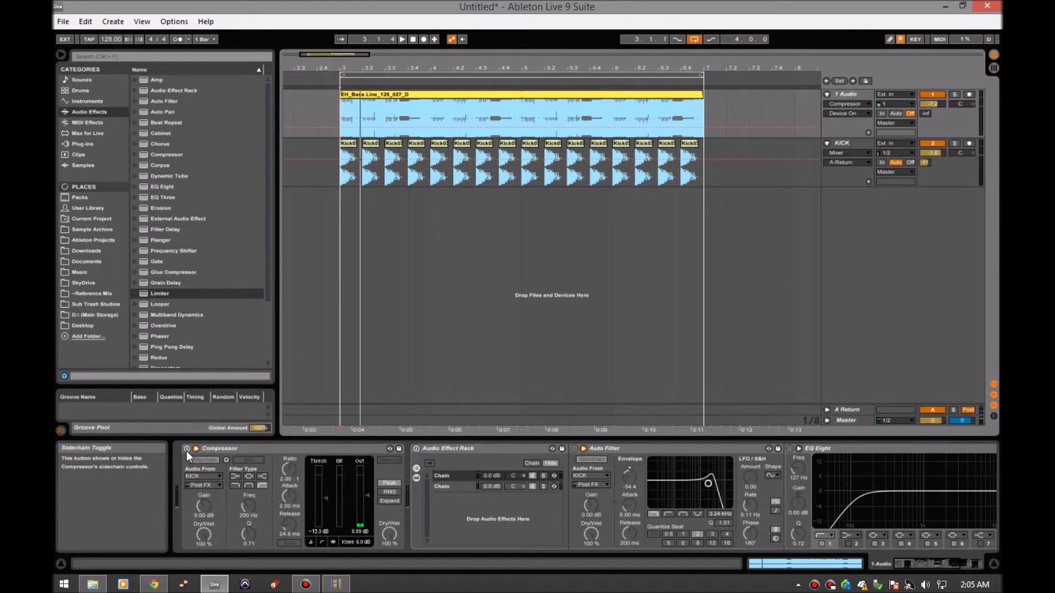
click(187, 449)
key(space)
drag(326, 498, 325, 507)
click(188, 448)
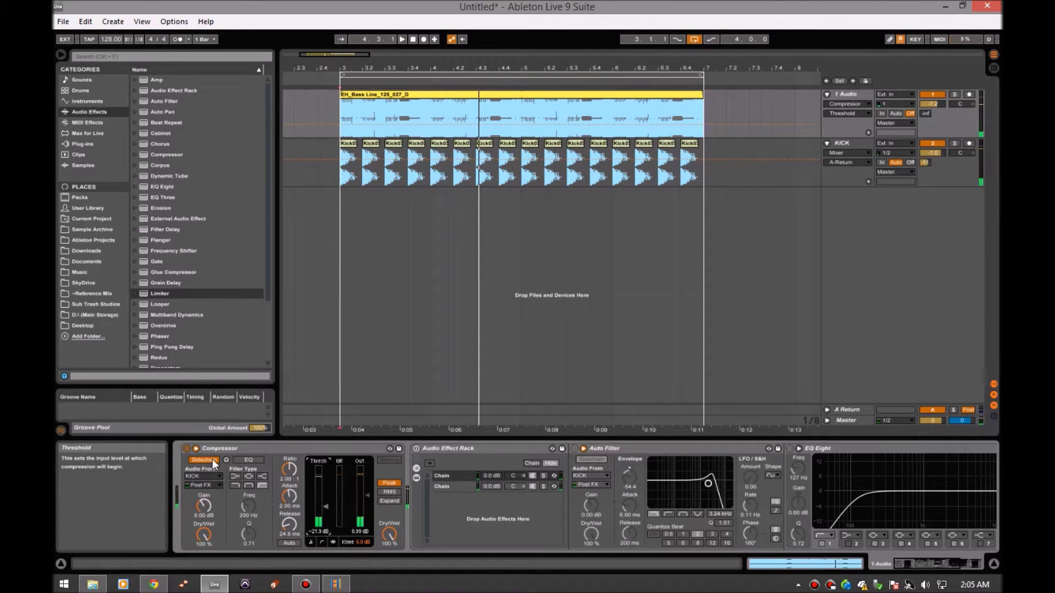
click(188, 449)
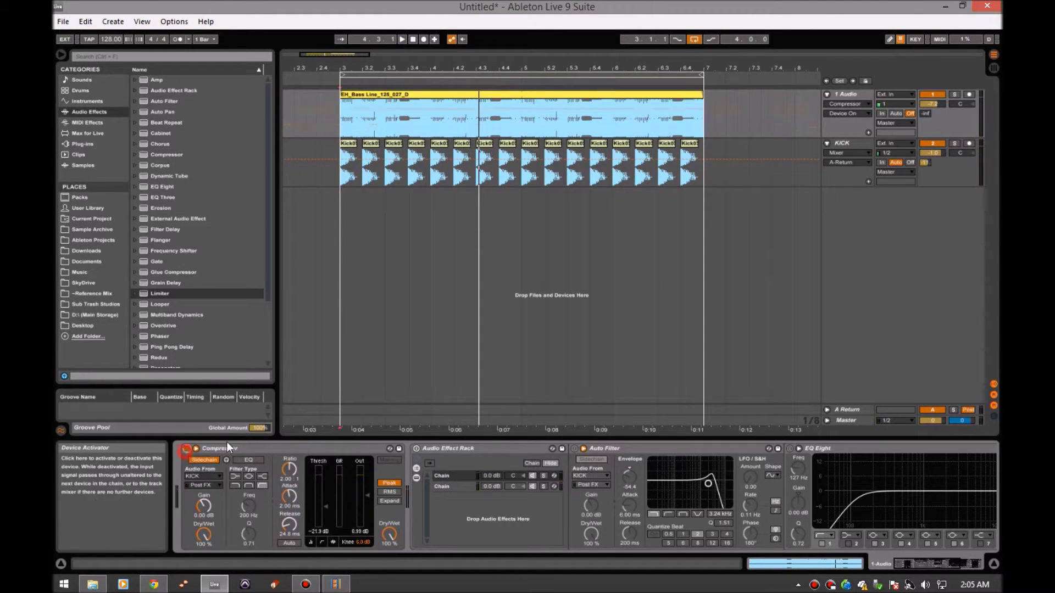
click(186, 449)
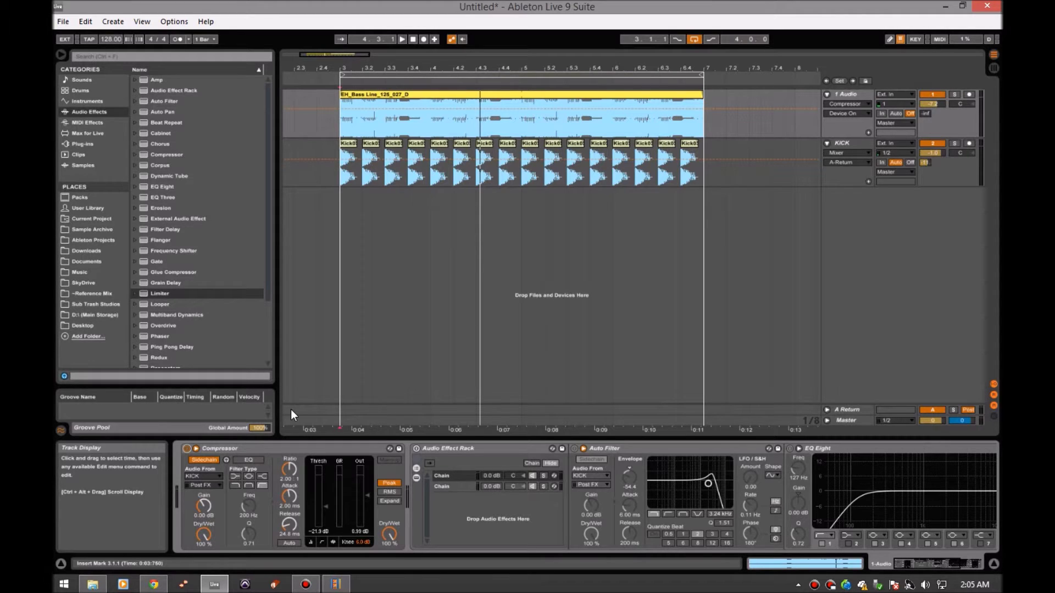
Play the loop from bar 3 and compare the bass with the Audio Effect Rack bypassed and active
click(418, 448)
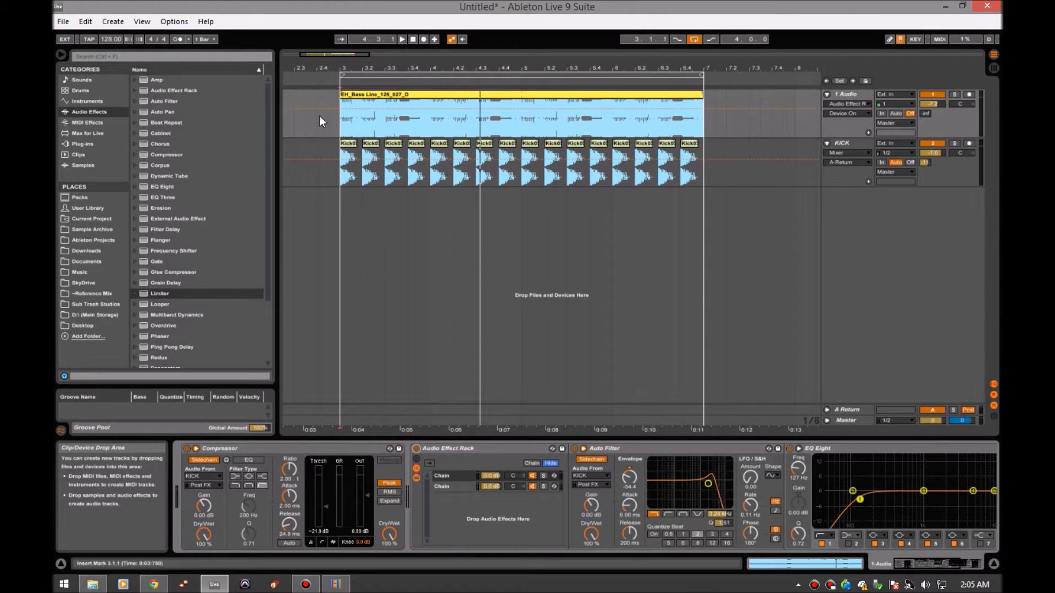
click(342, 124)
click(415, 450)
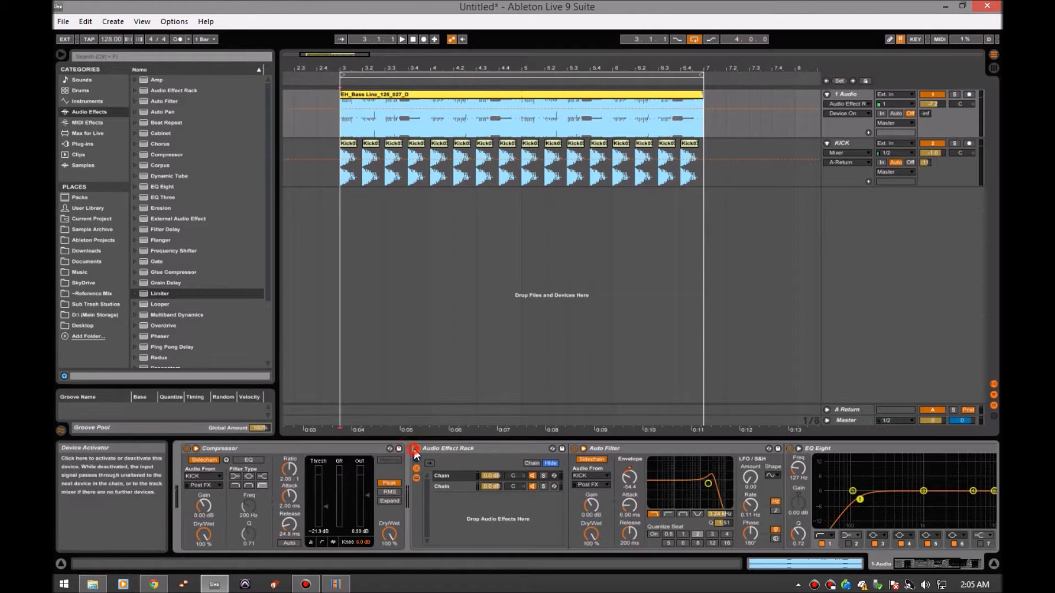
click(414, 449)
key(space)
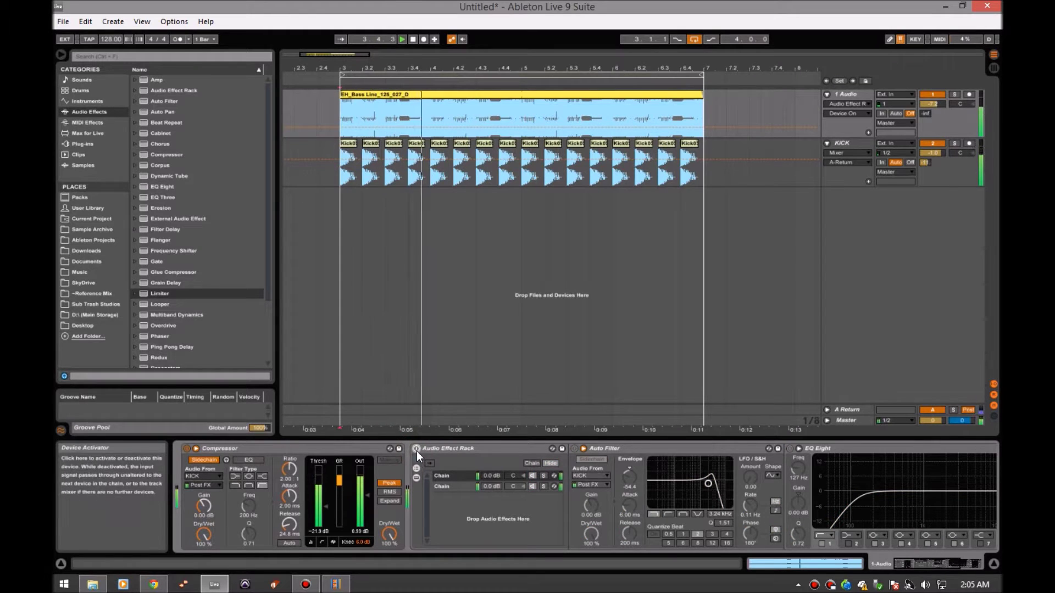
click(417, 448)
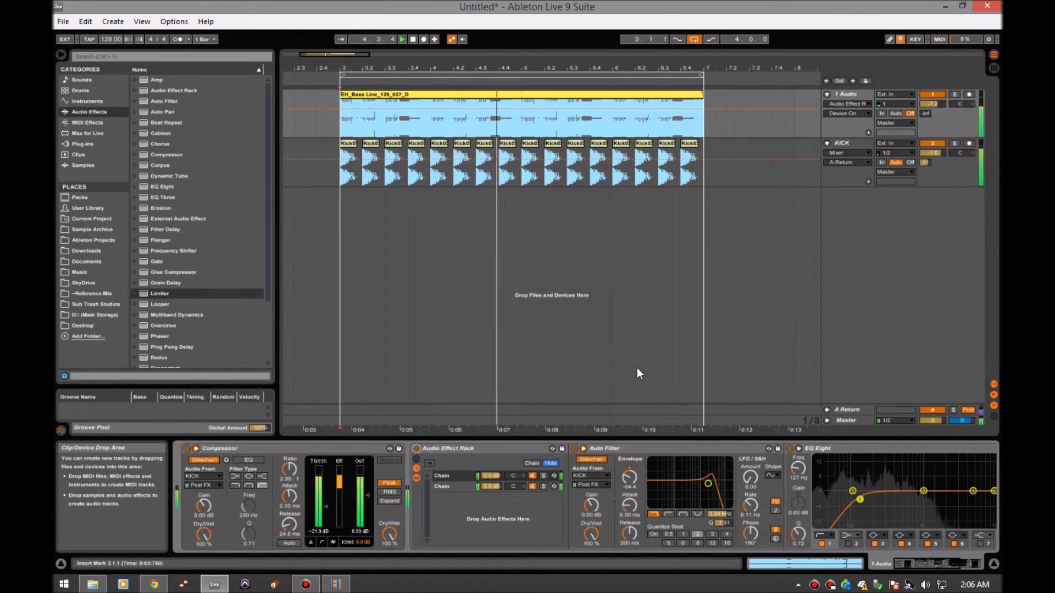
key(space)
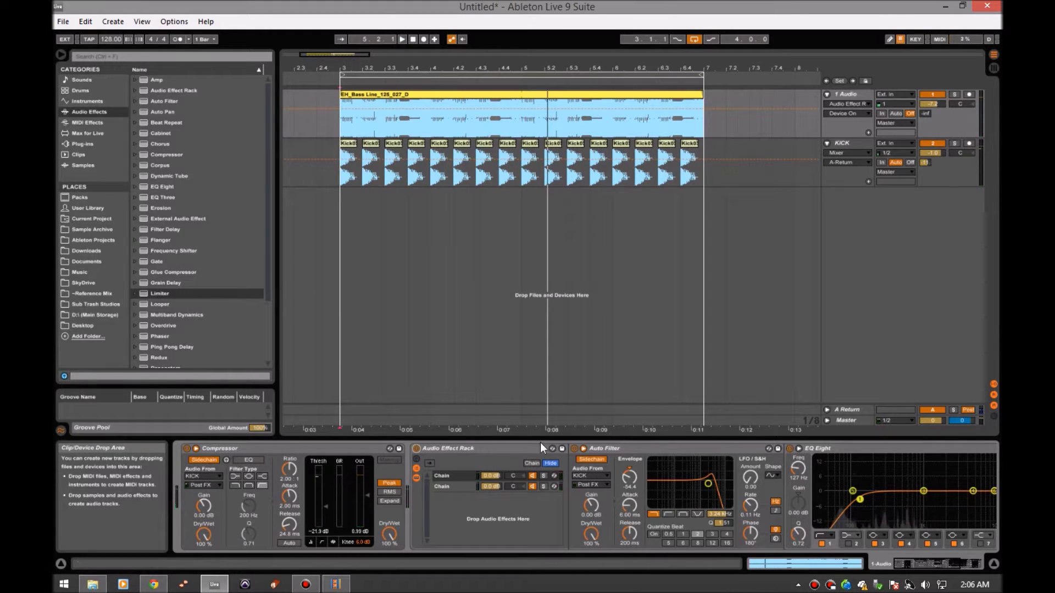
Replace the Audio Effect Rack after the Compressor with a default Auto Filter
click(483, 447)
key(Delete)
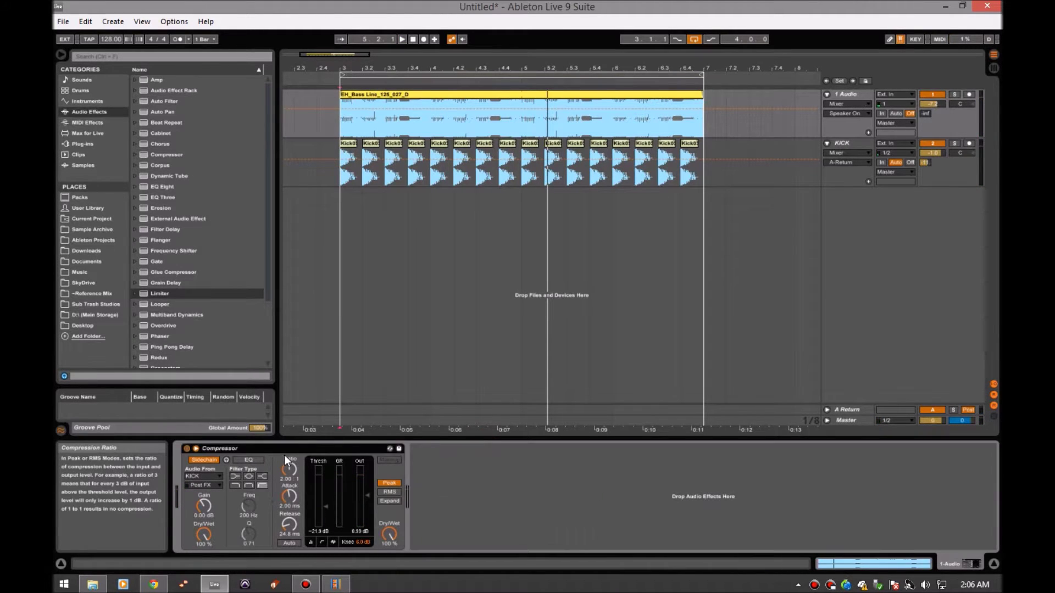
drag(179, 103, 480, 451)
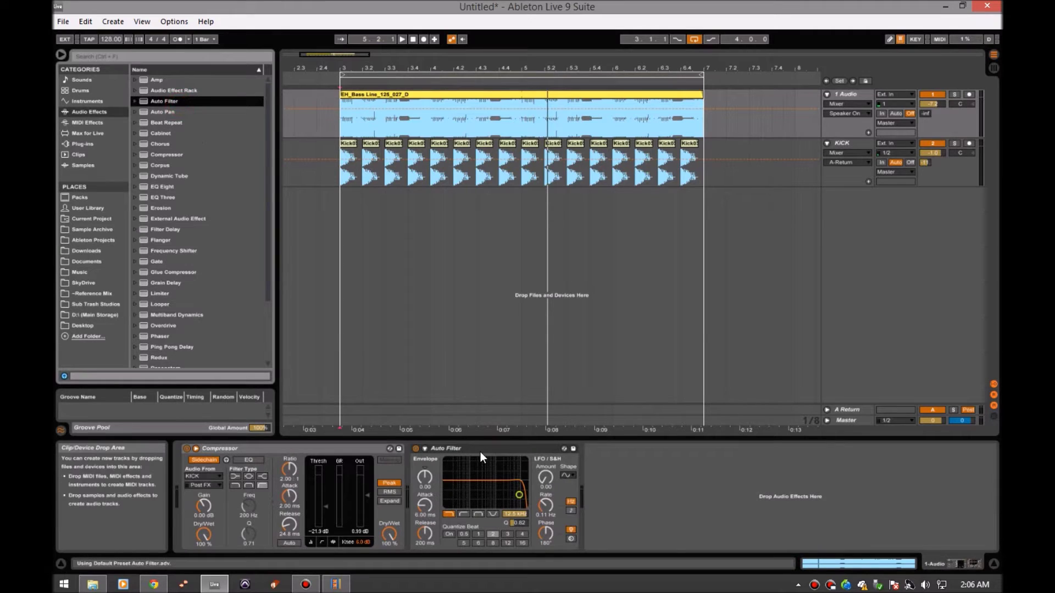
Enable the Auto Filter's sidechain and use the KICK track as its audio source
click(424, 449)
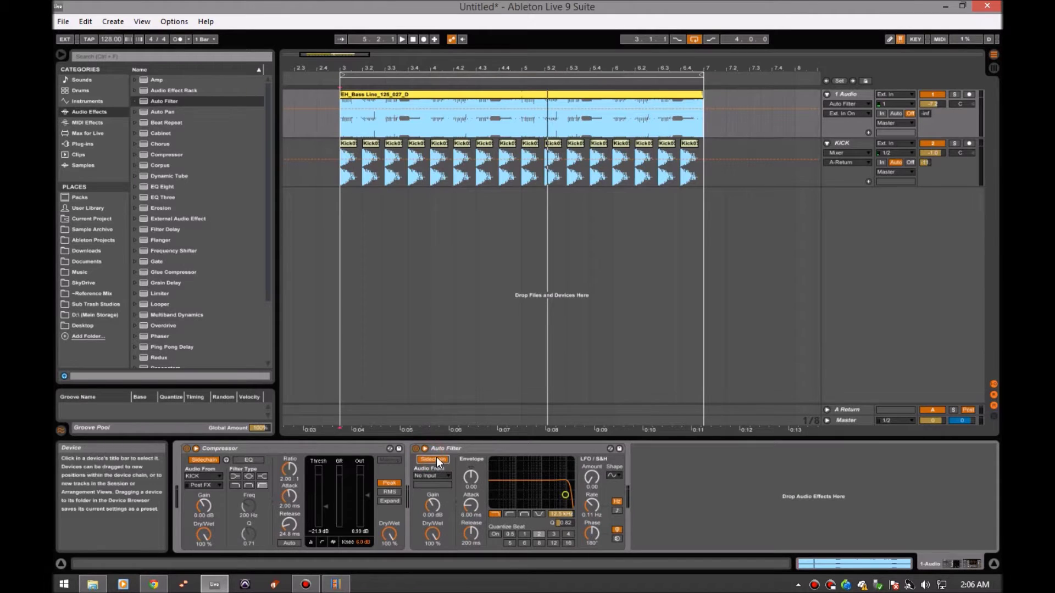
click(437, 476)
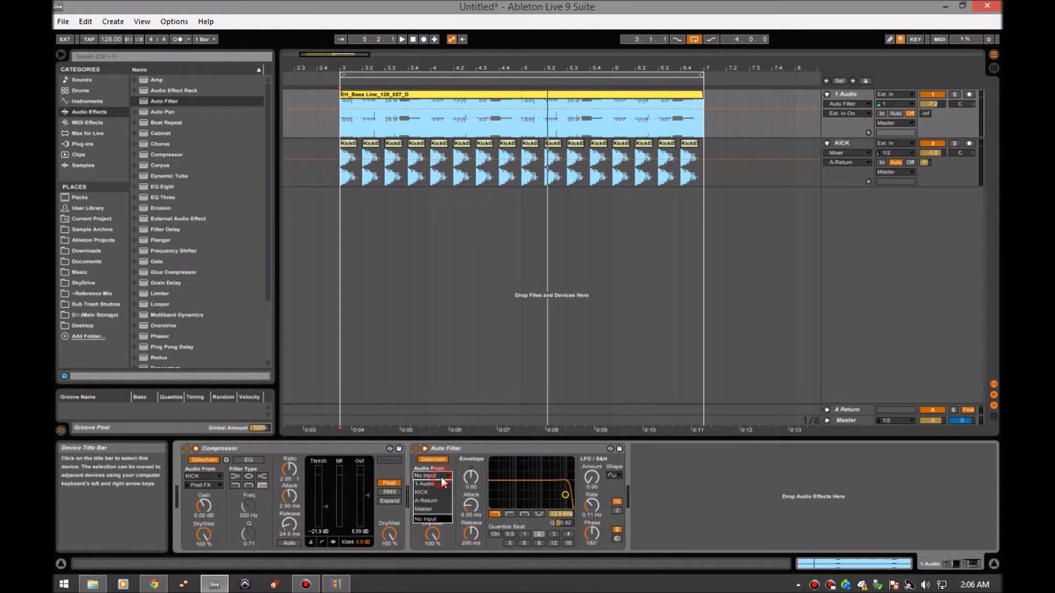
click(440, 494)
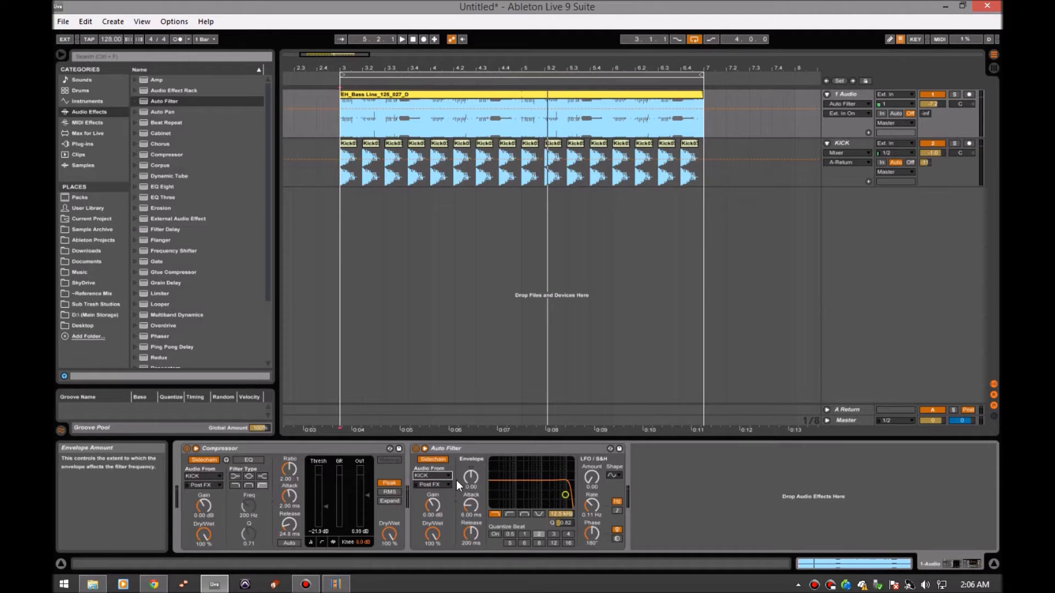
Set the Auto Filter's envelope amount to -28.2 and its low-pass cutoff to about 2.71 kHz with raised resonance, while listening
click(471, 478)
drag(474, 477, 474, 487)
key(space)
drag(565, 494, 542, 477)
drag(470, 478, 470, 490)
drag(542, 477, 548, 477)
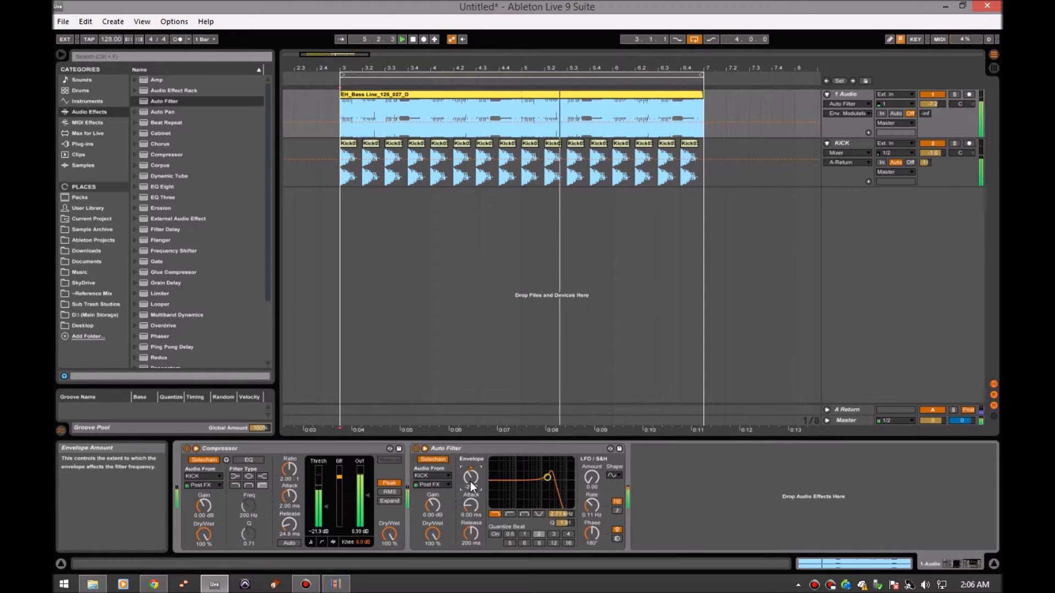
Compare the bass with the Auto Filter bypassed and active during playback
click(415, 449)
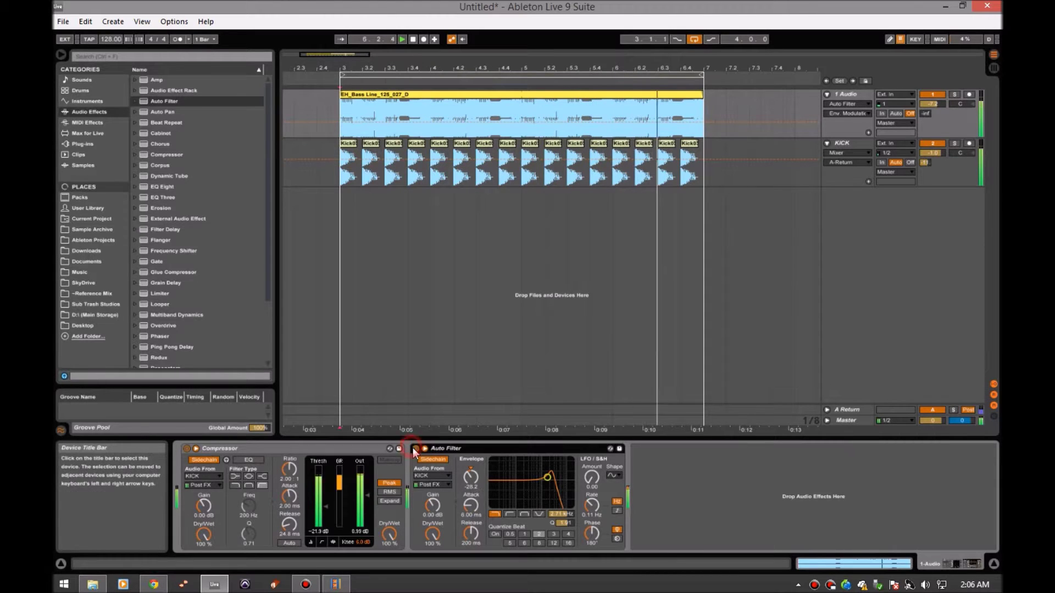
click(415, 449)
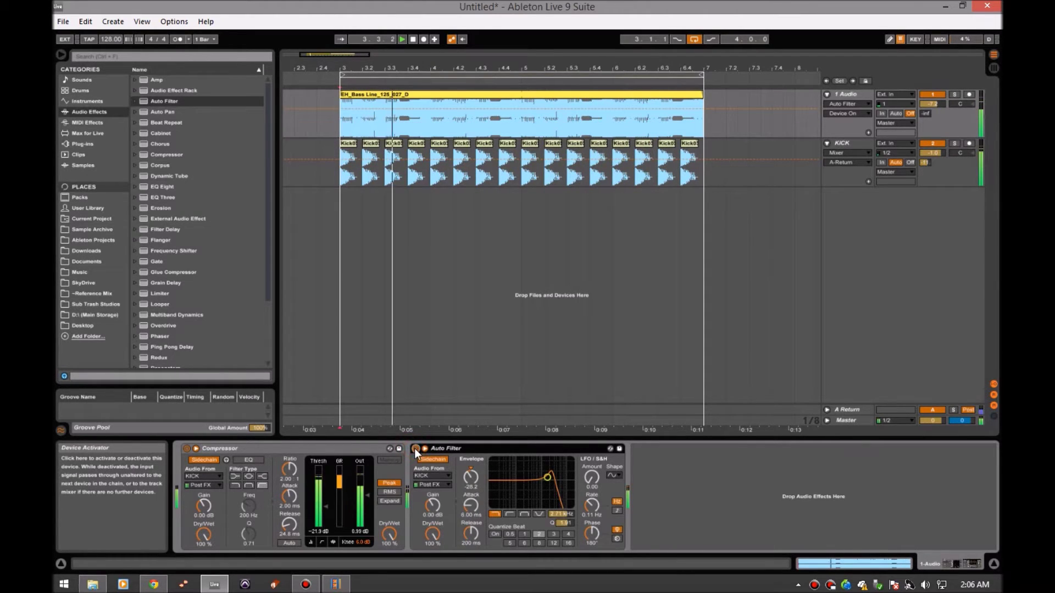
key(space)
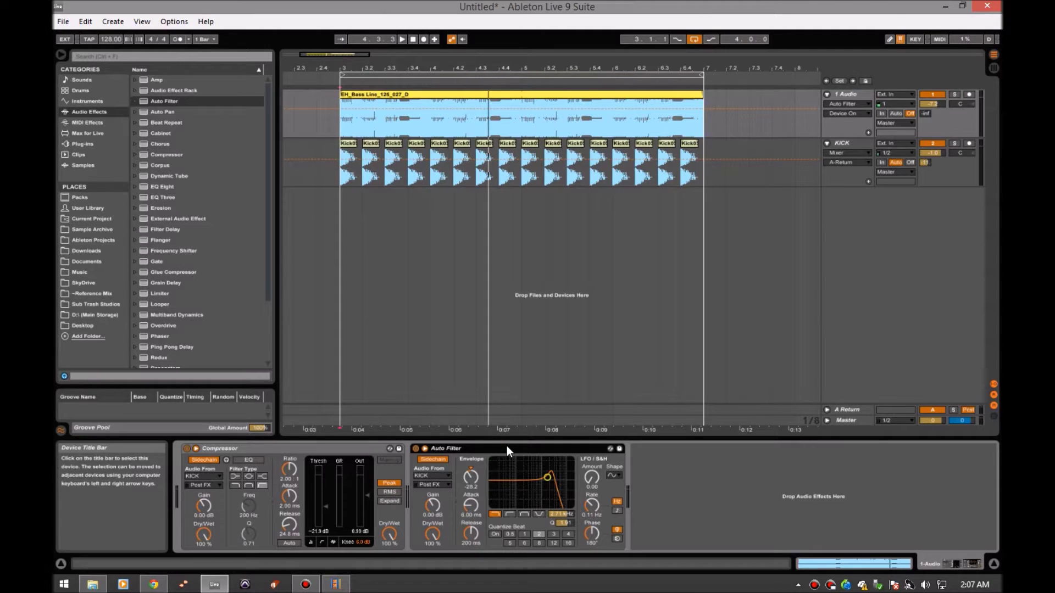
Group the Auto Filter into an Audio Effect Rack and show the rack's chain list
click(567, 516)
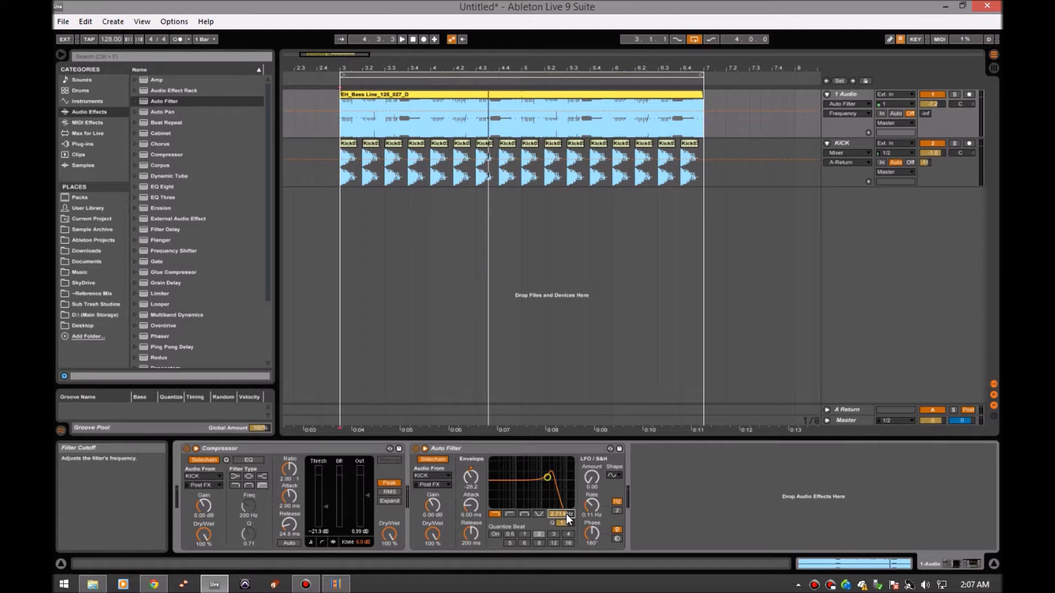
click(461, 447)
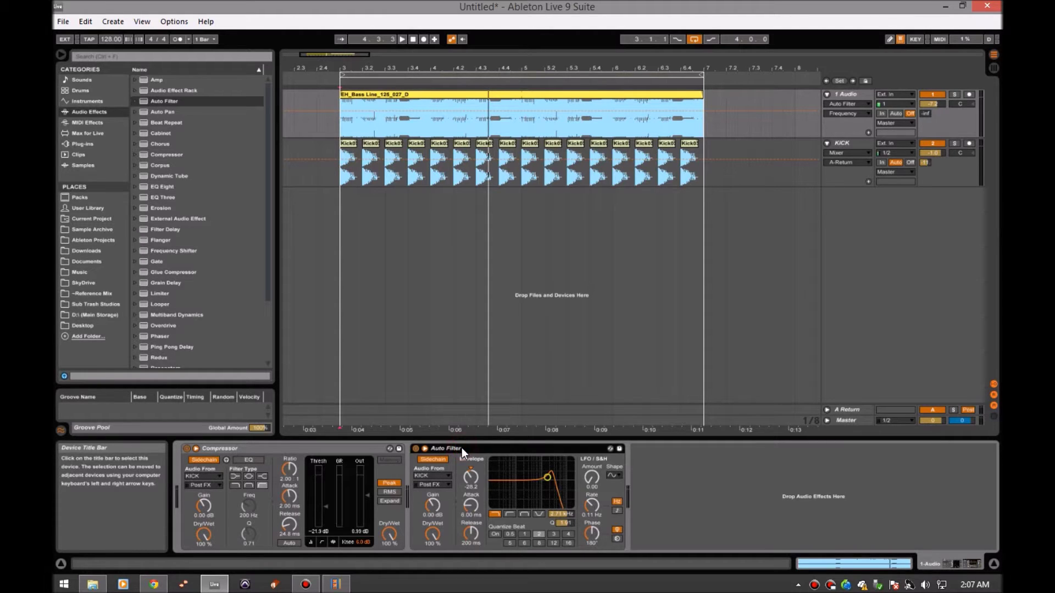
key(ctrl+g)
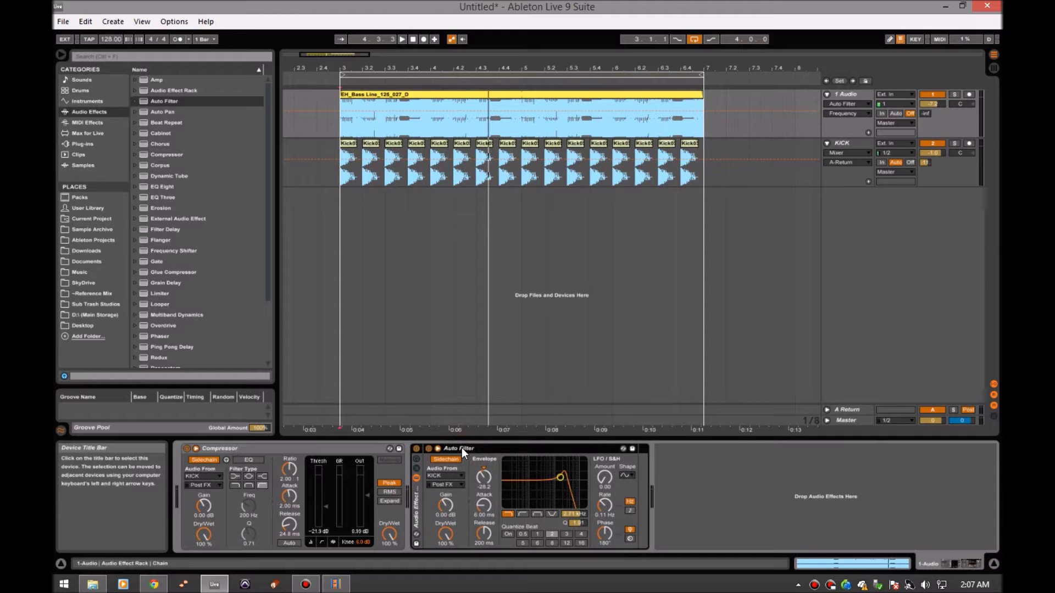
click(416, 468)
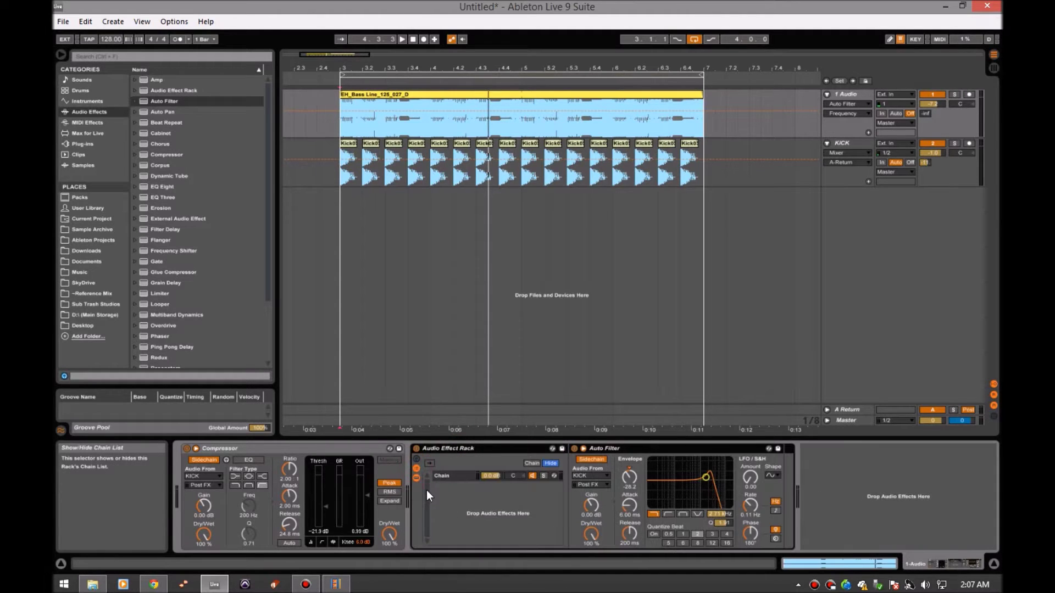
Rename the Auto Filter chain to Wet and create a second, empty chain named Dry
click(455, 478)
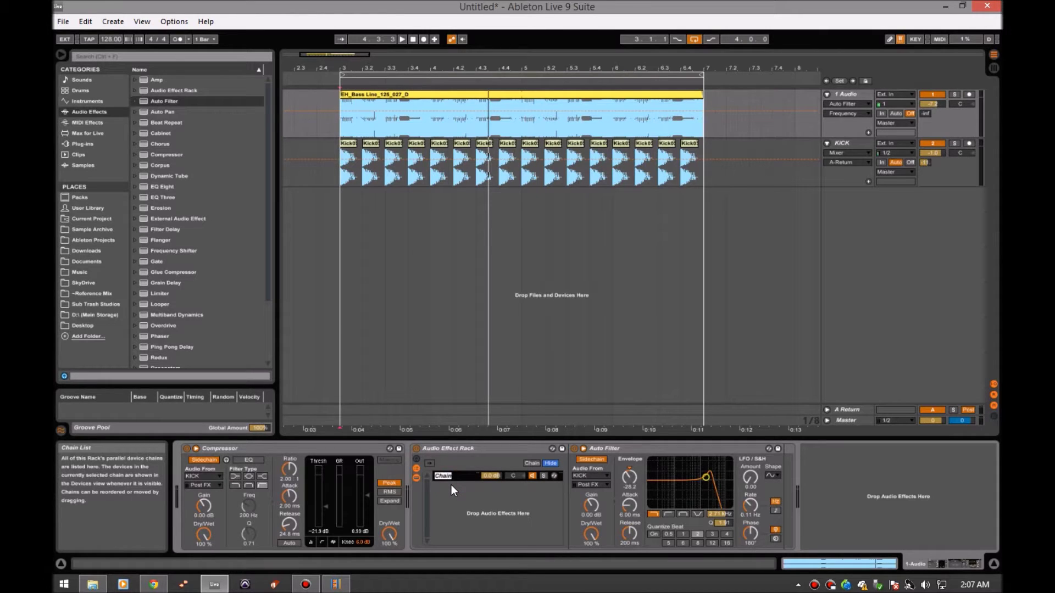
right_click(451, 485)
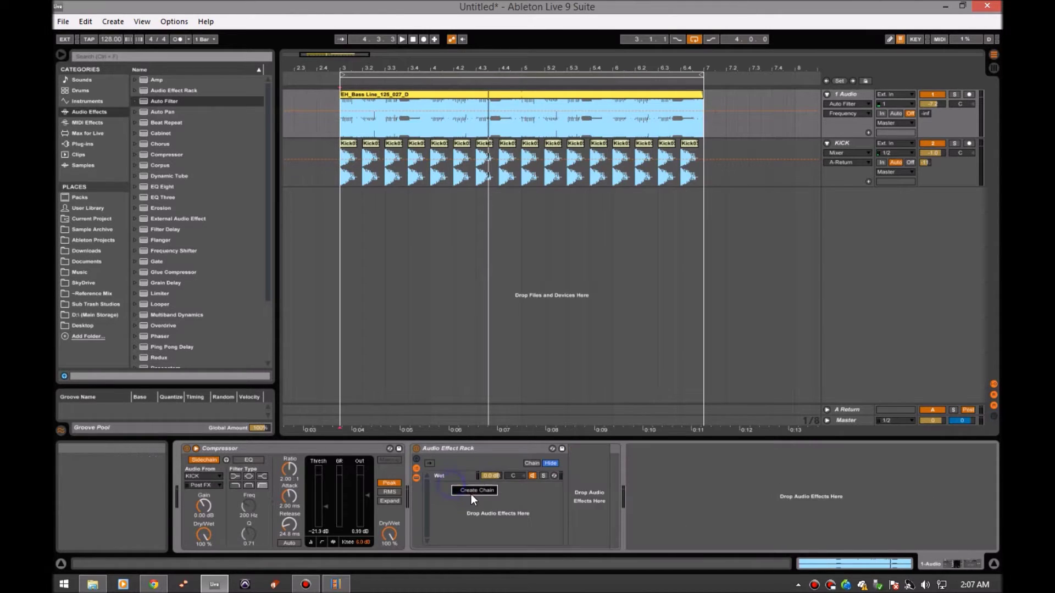
click(471, 494)
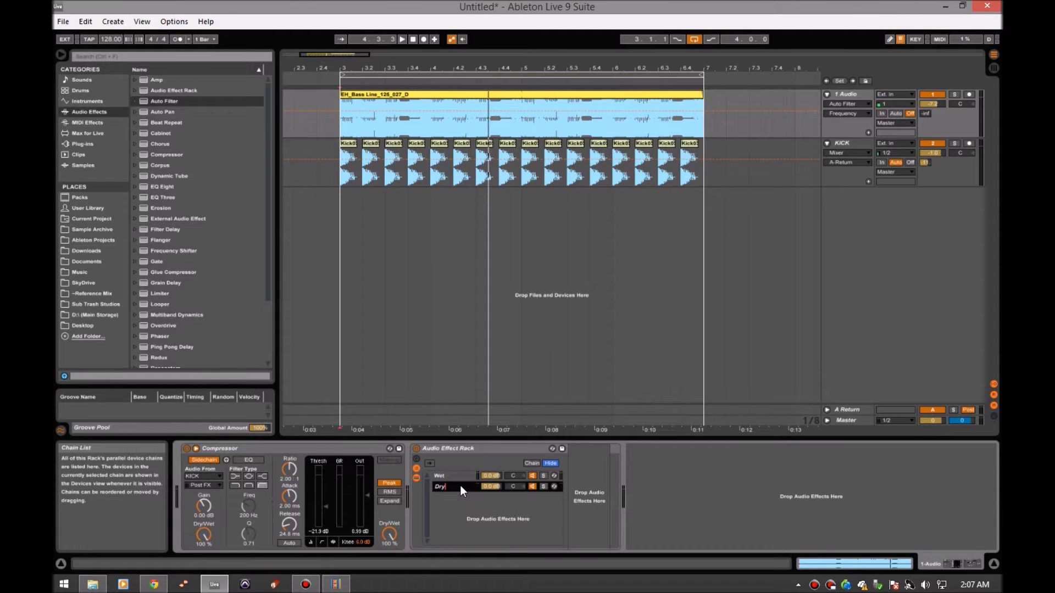
Solo the Dry chain for a brief listen, and switch the solo to the Wet chain
click(540, 487)
key(space)
key(space)
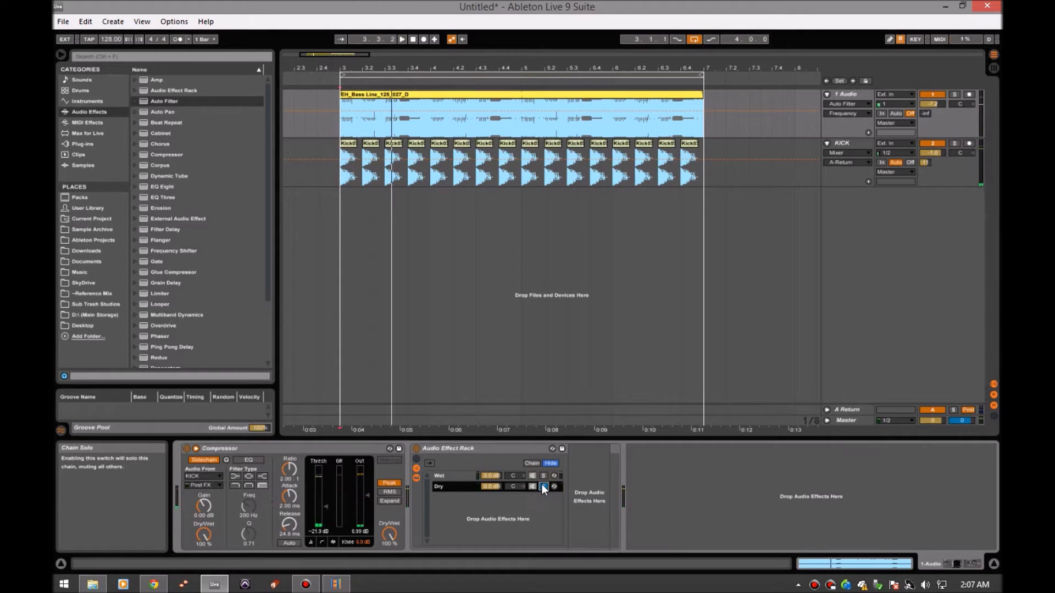
click(543, 477)
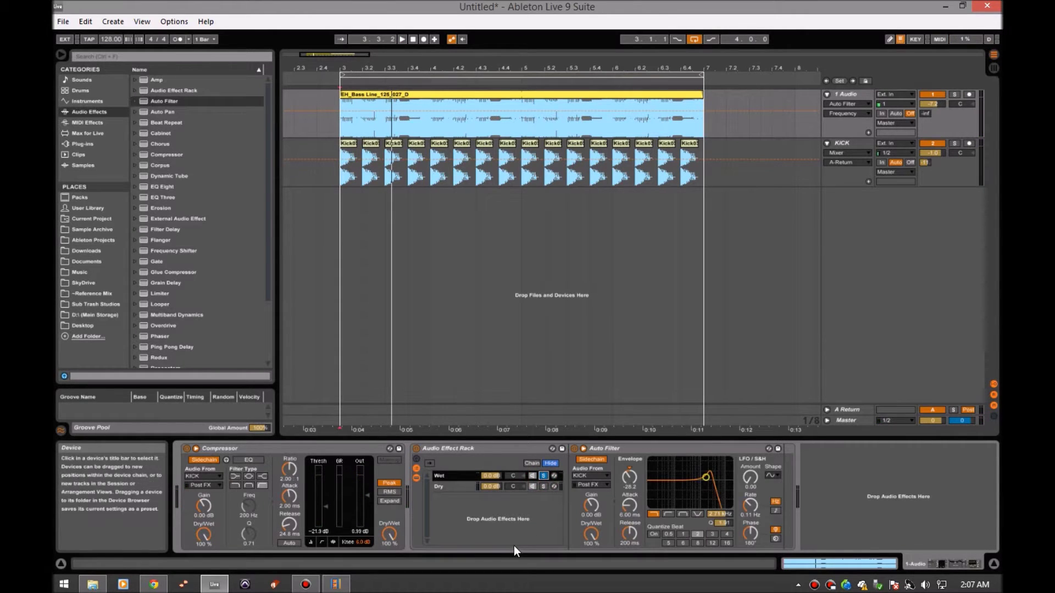
Tune the Wet chain's Auto Filter during playback to a cutoff of about 1.27 kHz with stronger resonance
key(space)
drag(705, 476, 702, 476)
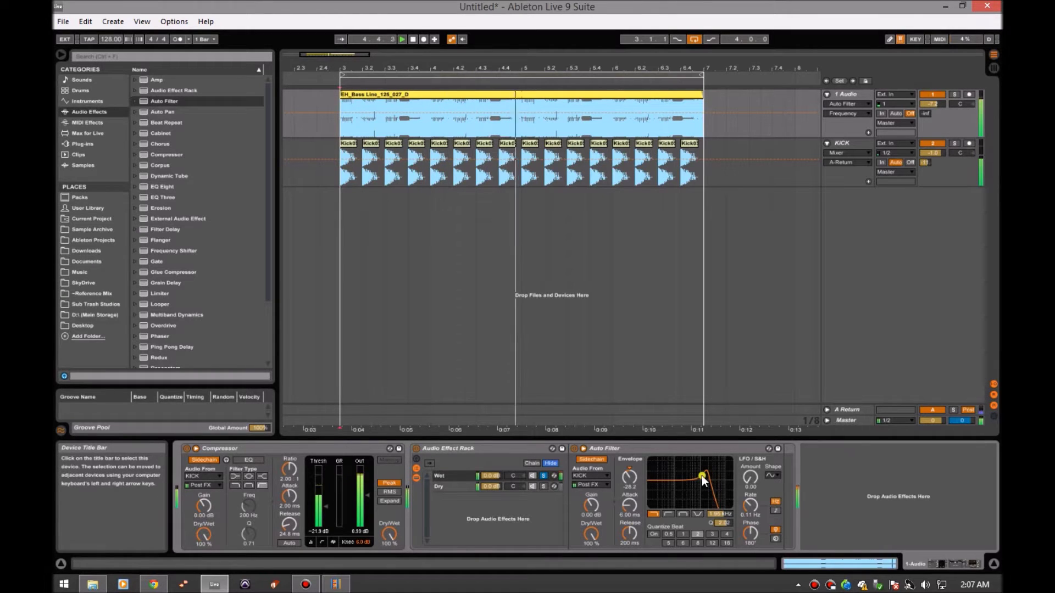
key(space)
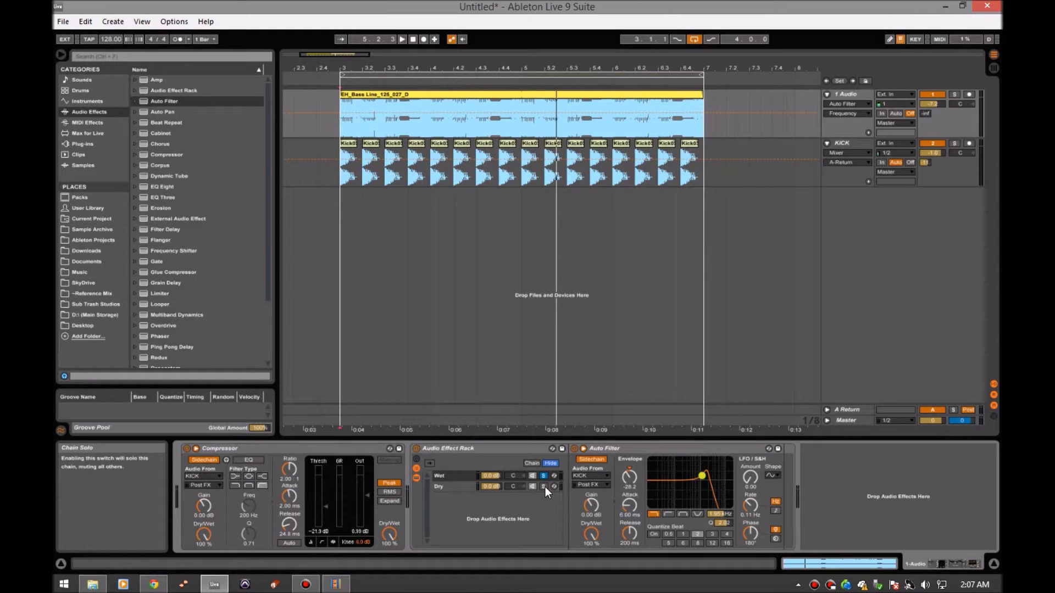
key(space)
drag(675, 480, 695, 462)
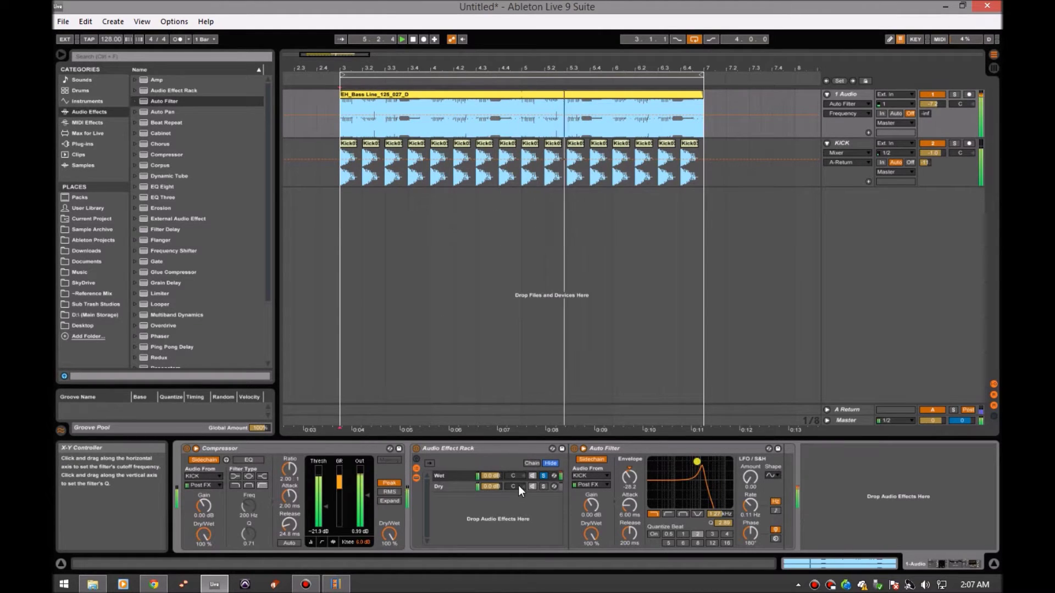
Unsolo the Wet chain, lower its volume to slightly below -6 dB against the Dry chain, and solo it again
click(541, 476)
mouse_move(500, 477)
mouse_down()
mouse_move(500, 515)
mouse_move(500, 488)
mouse_up()
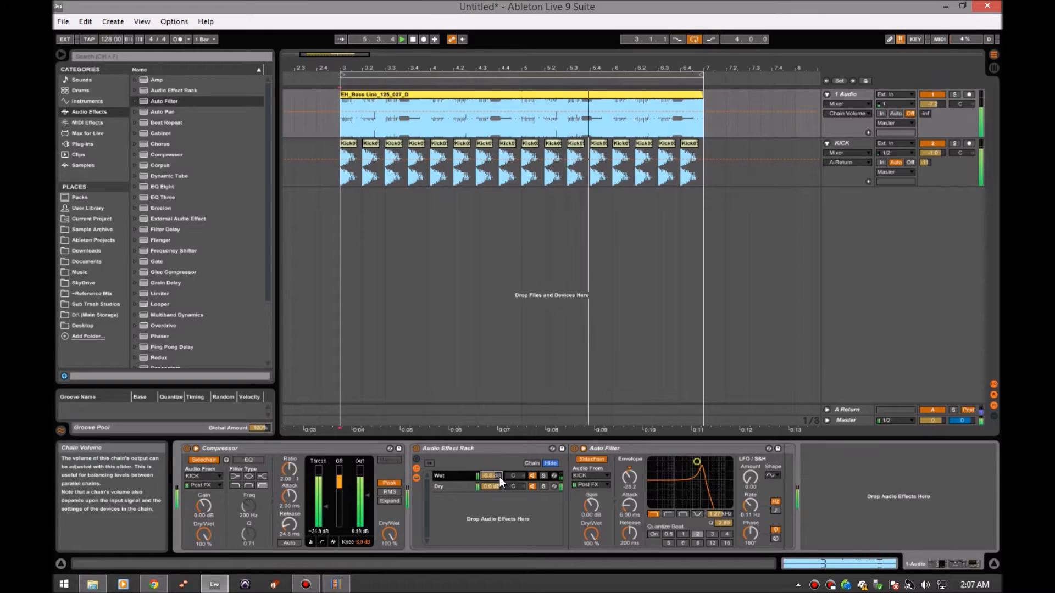
click(543, 476)
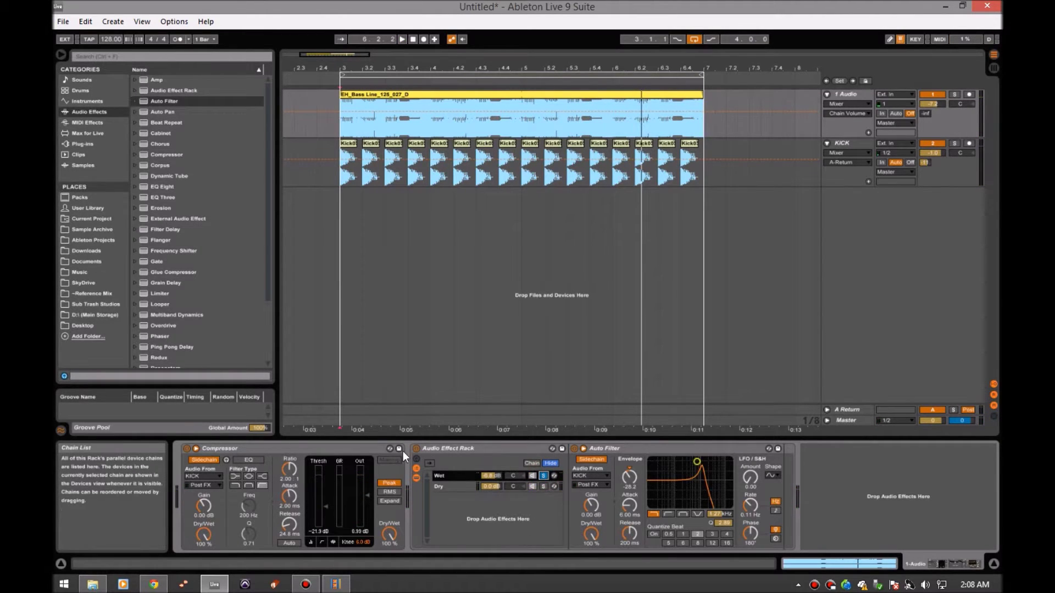
Add an EQ Eight after the Auto Filter in the Wet chain and enable its first band as a low cut at about 224 Hz
mouse_move(163, 186)
mouse_down()
mouse_move(212, 219)
mouse_move(776, 483)
mouse_up()
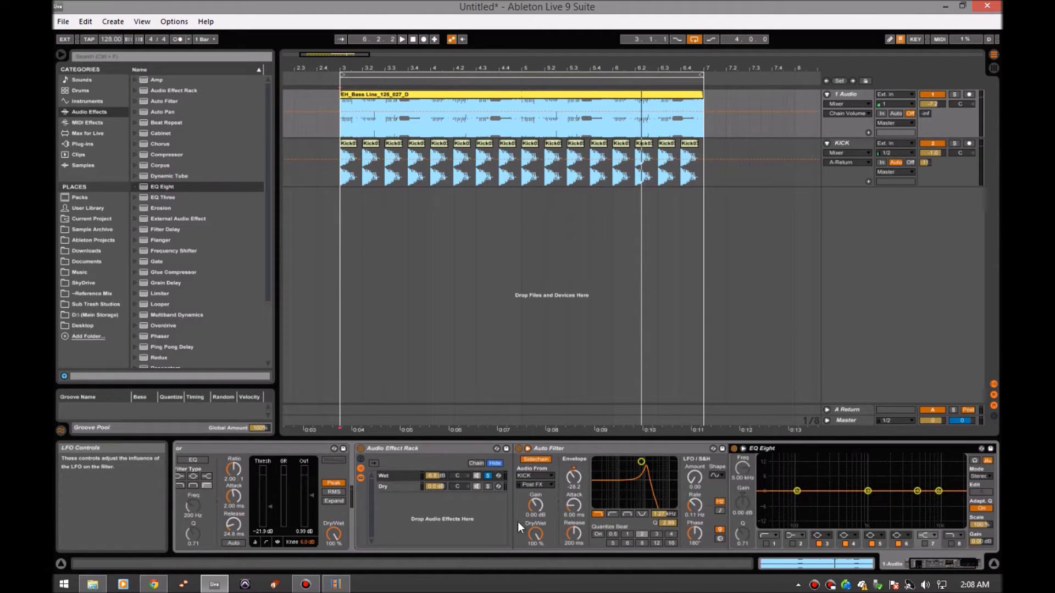
key(space)
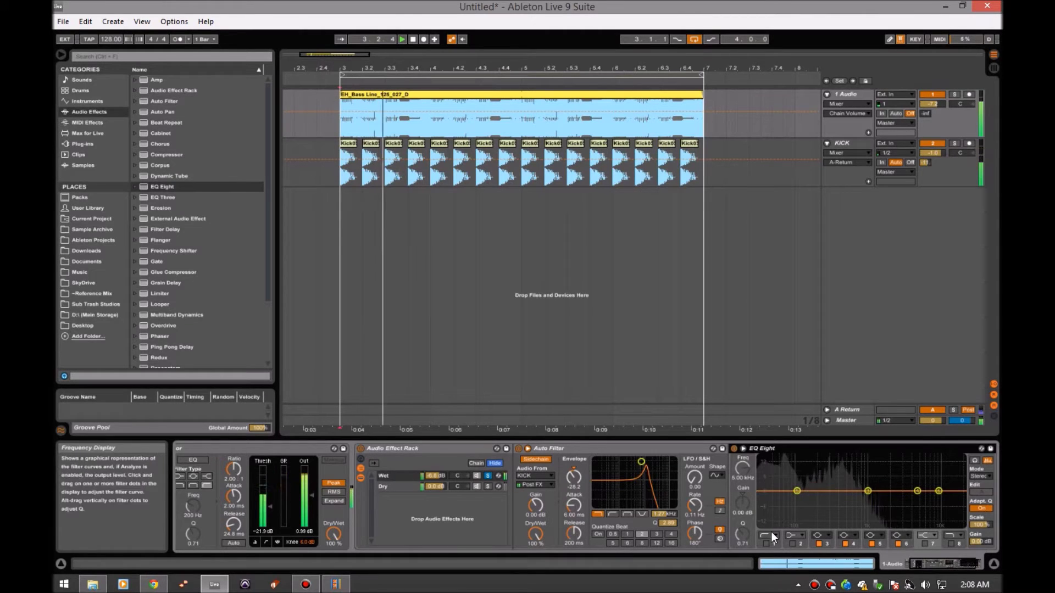
click(766, 544)
drag(756, 504, 821, 497)
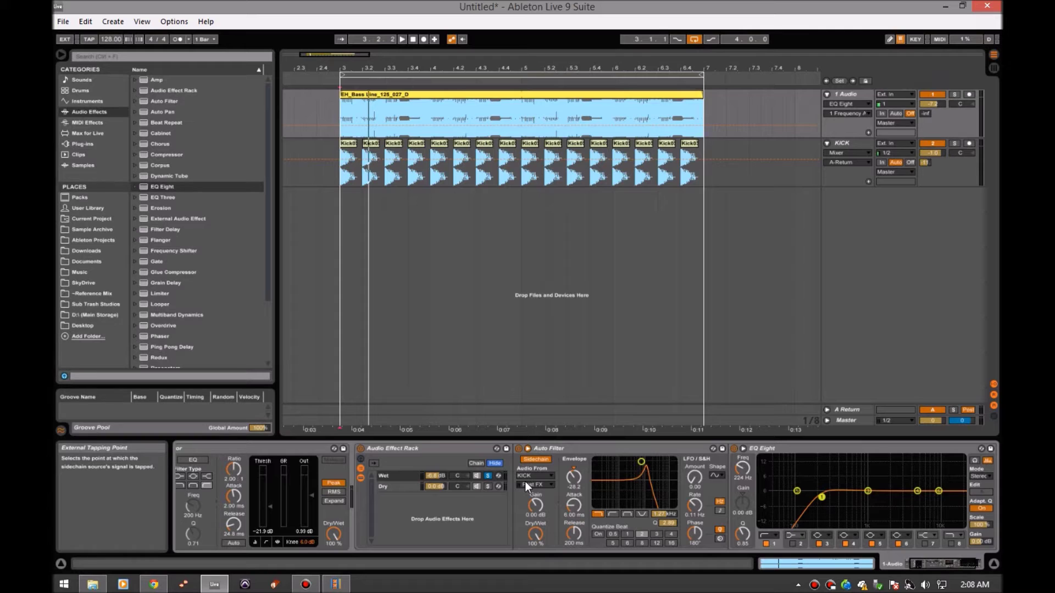
Unsolo the Wet chain and play the bass and kick loop from bar 3
click(486, 476)
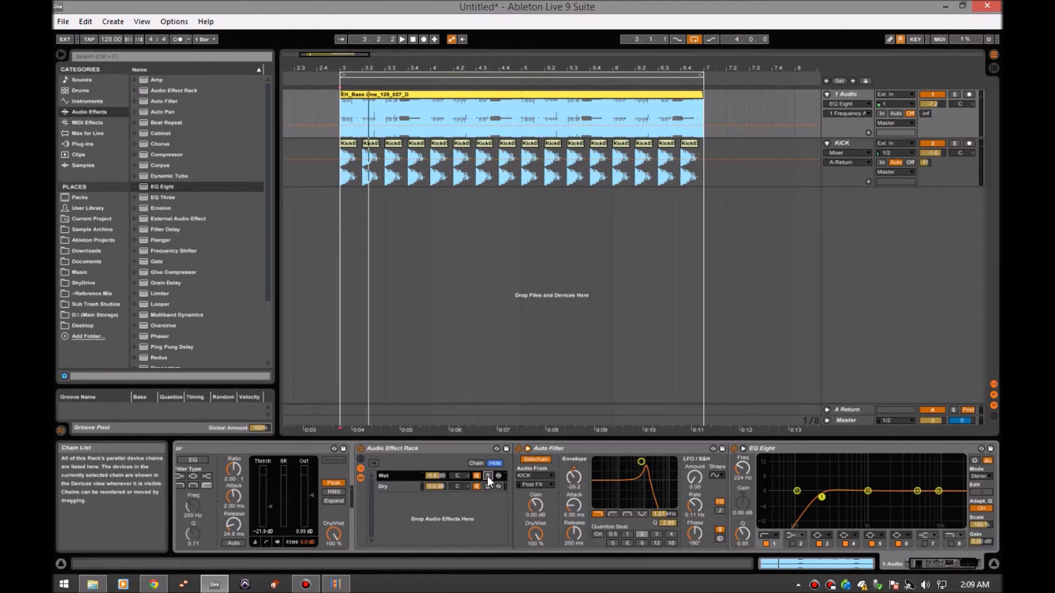
click(343, 114)
key(space)
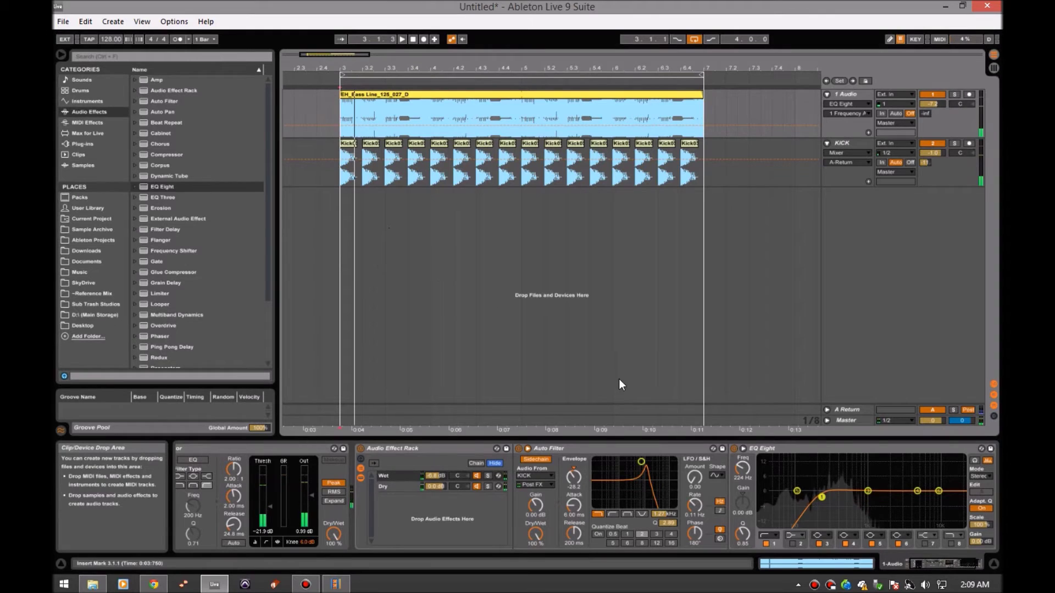
click(934, 564)
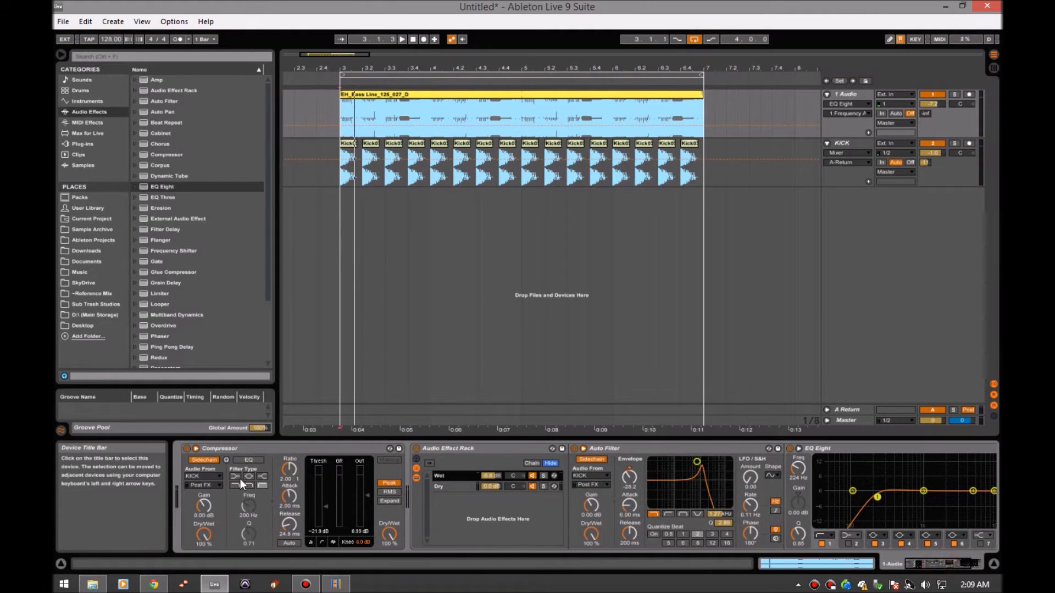
key(space)
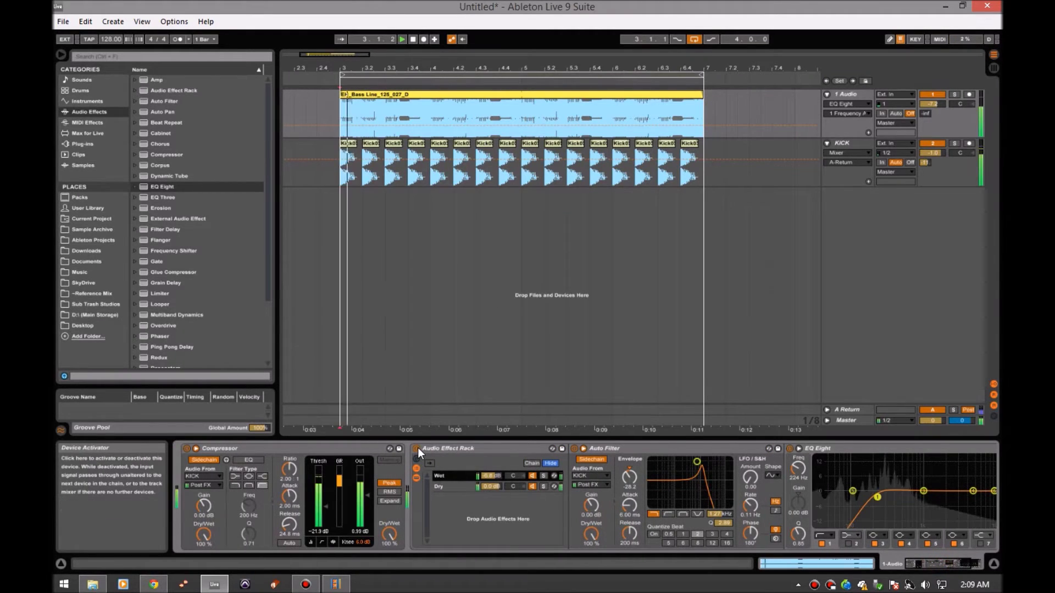
Compare the loop with the Audio Effect Rack bypassed and active, and lower the Wet chain's volume to about -13 dB
click(417, 448)
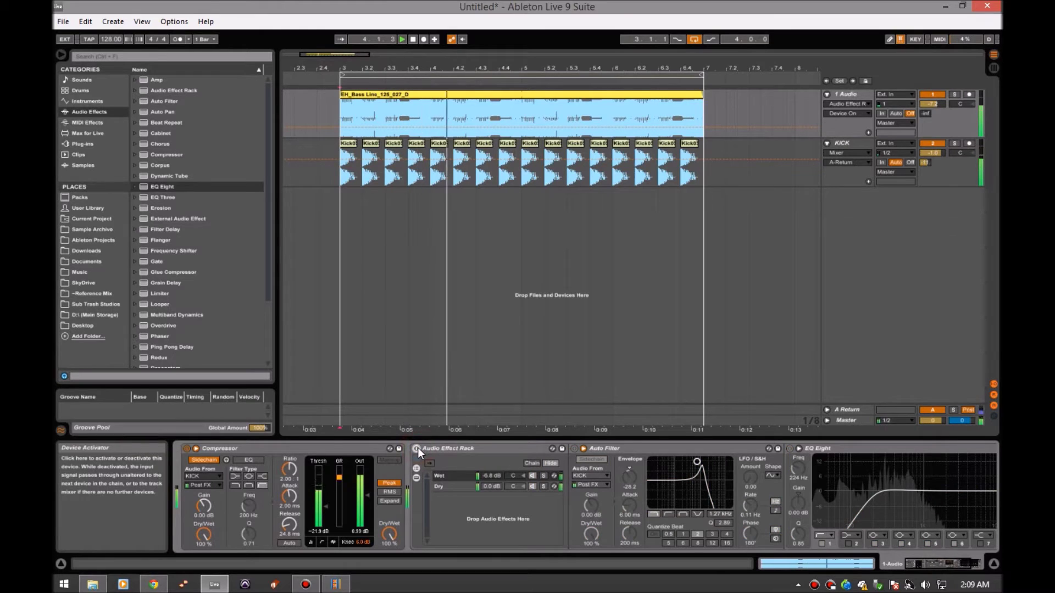
key(space)
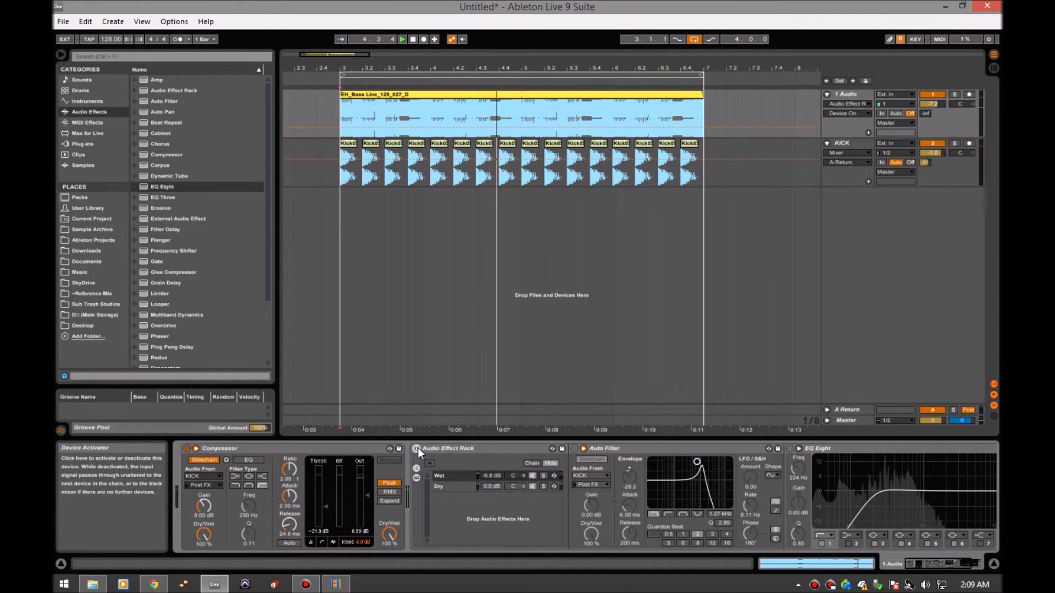
key(space)
click(418, 448)
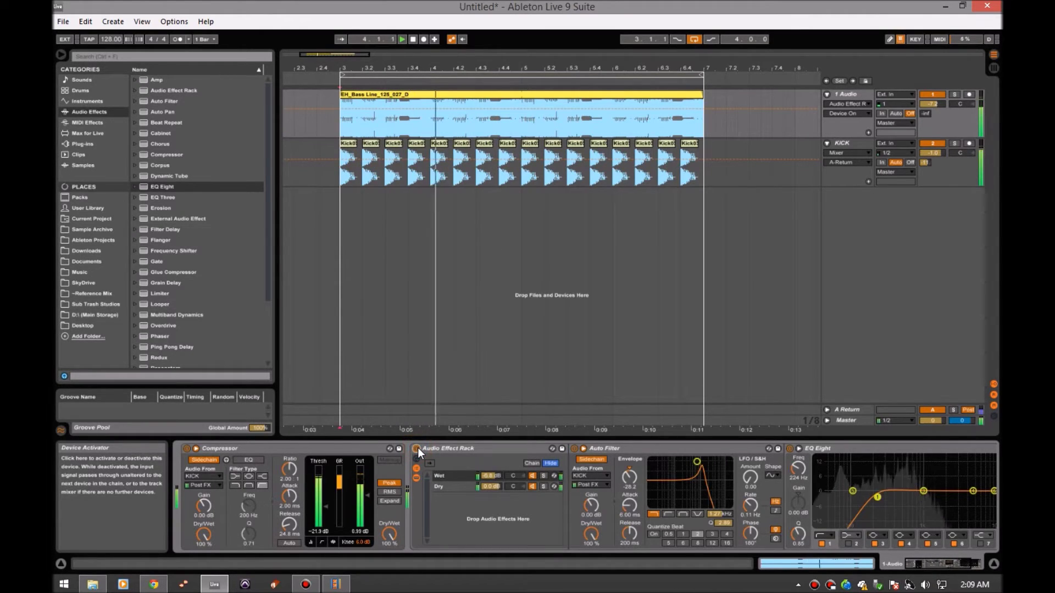
drag(491, 475, 491, 498)
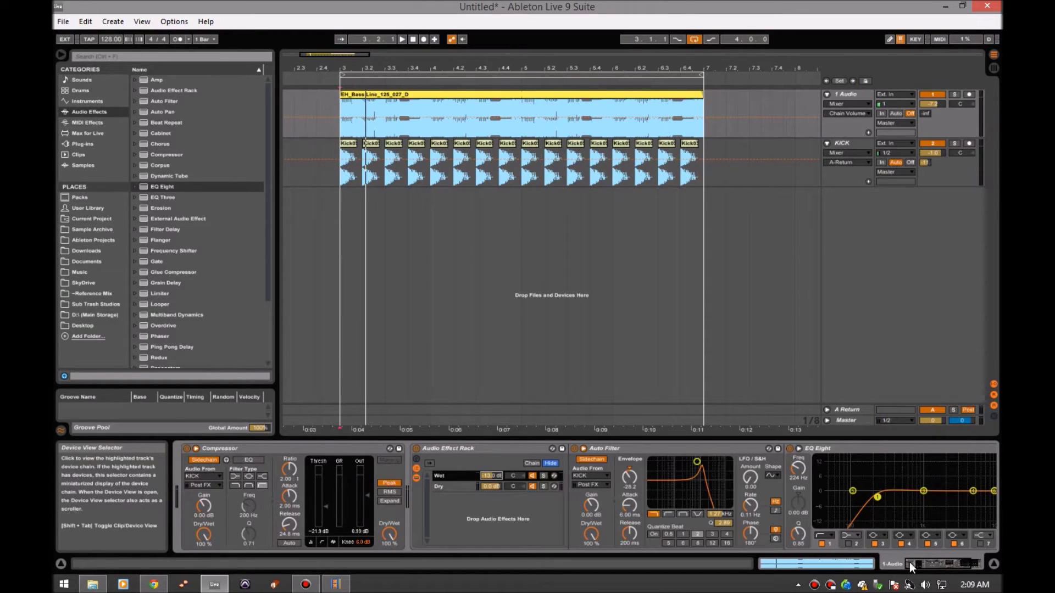
Add a Compressor after the EQ Eight in the Wet chain and lower its threshold to -5.74 dB
click(173, 153)
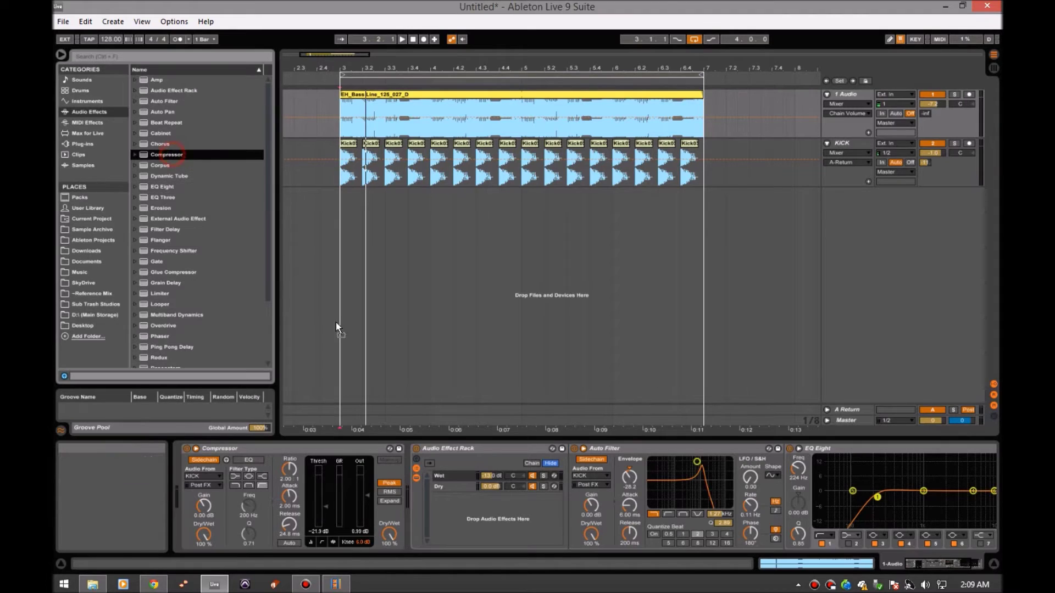
drag(452, 473, 453, 475)
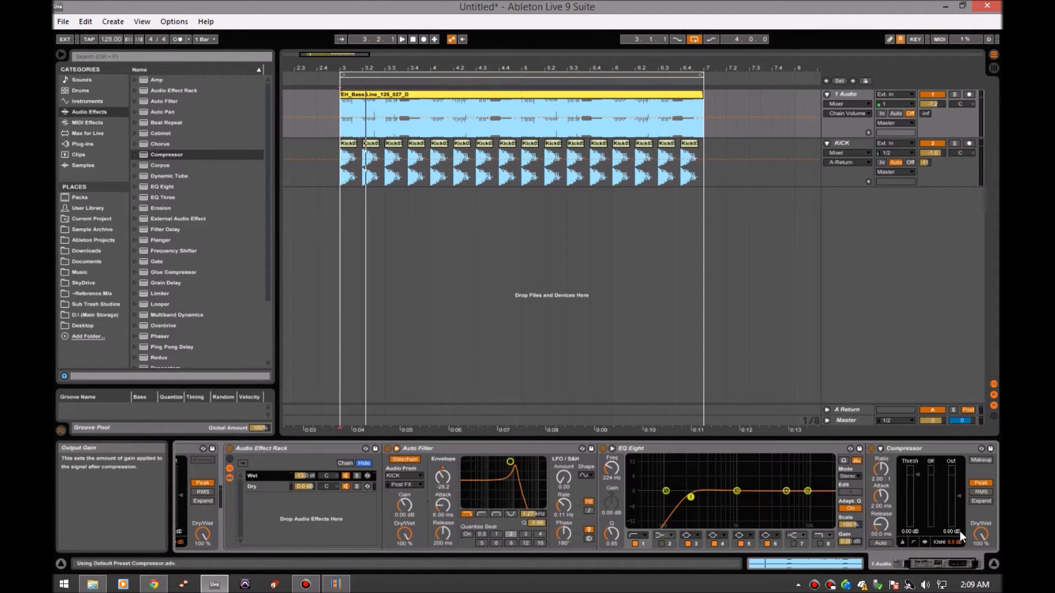
key(space)
drag(918, 475, 918, 484)
key(space)
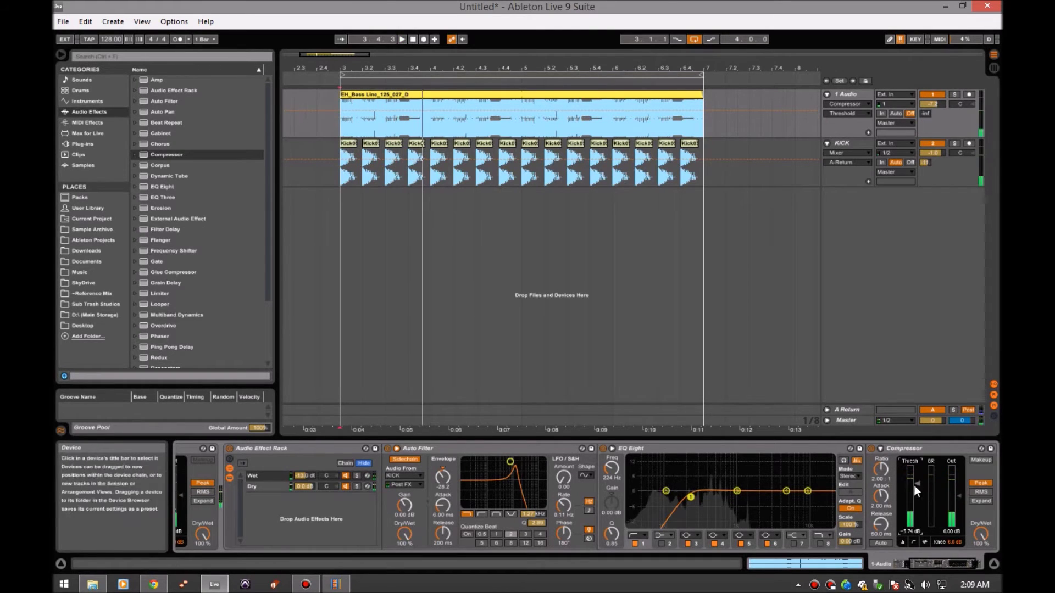
Set the Wet chain Compressor's ratio to 4:1, attack to 0.01 ms and release to 1 ms
click(882, 470)
scroll(882, 471, up, 2)
drag(881, 496, 880, 552)
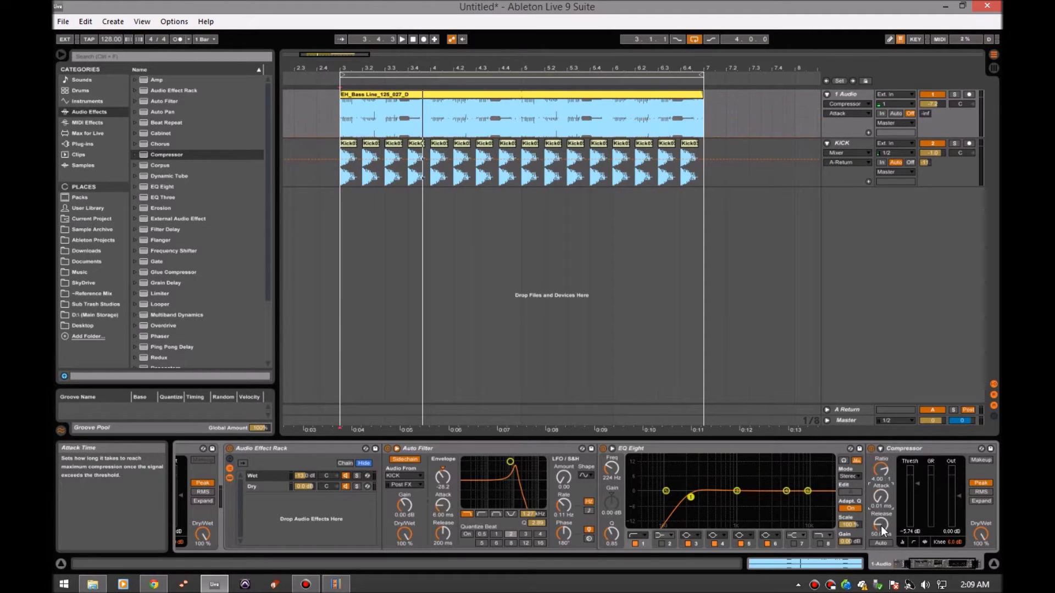
Lower the Wet chain Compressor's threshold to -11.2 dB and raise its output gain during playback
key(space)
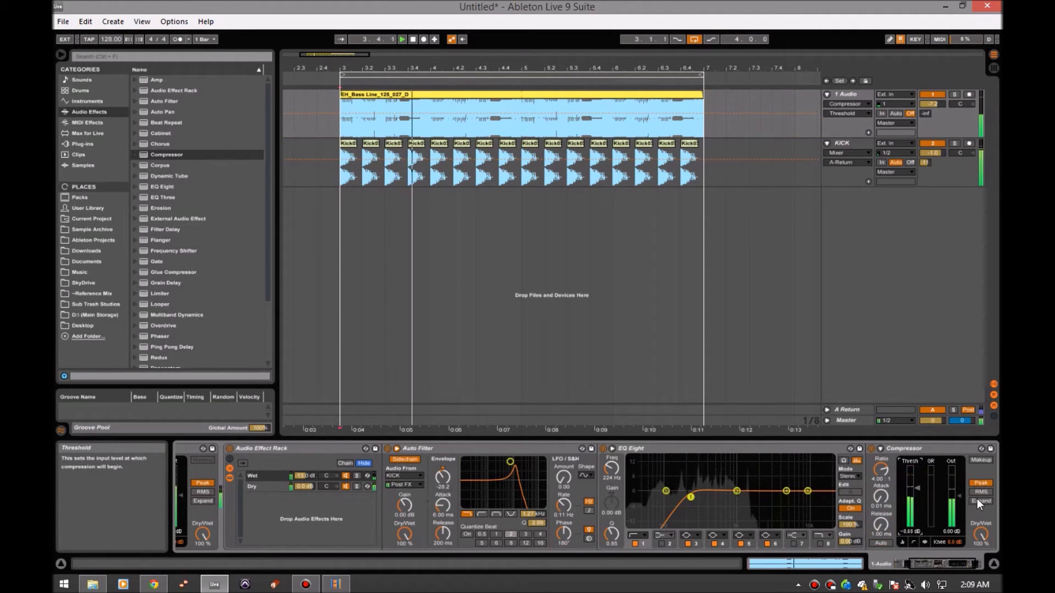
drag(920, 489, 956, 489)
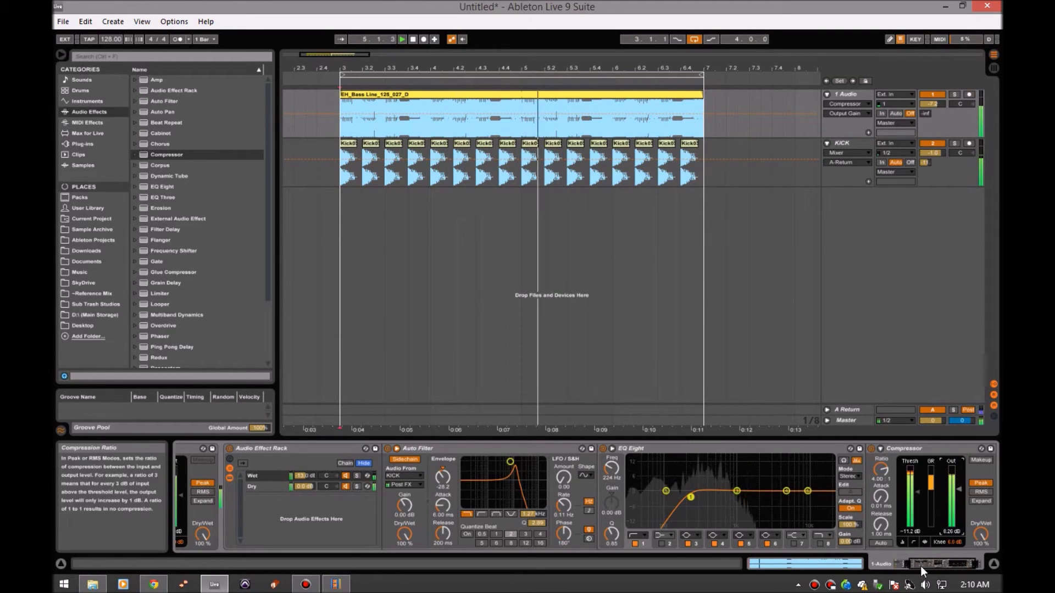
click(894, 560)
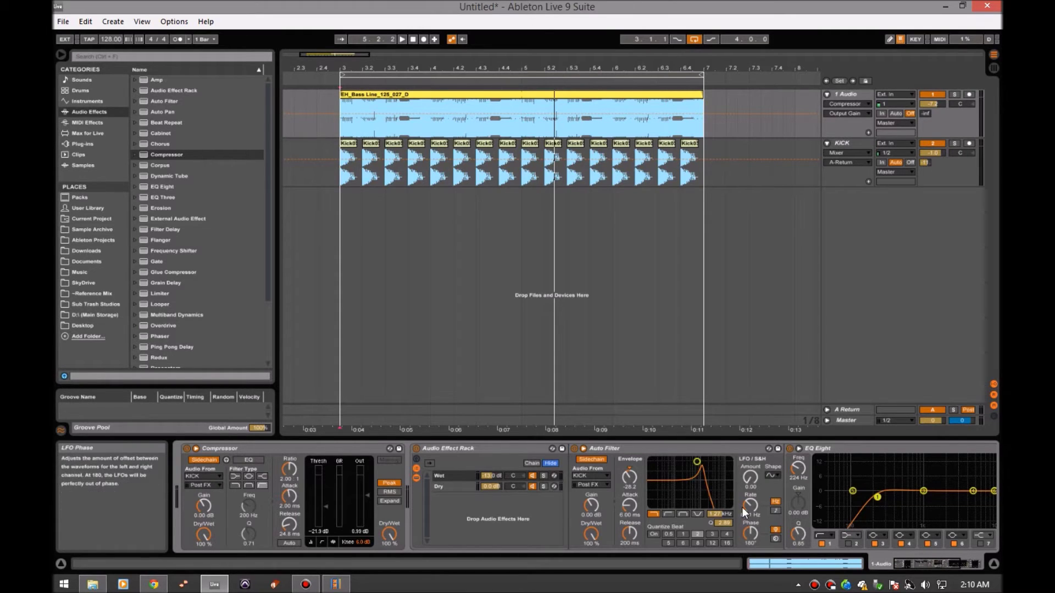
key(space)
click(706, 434)
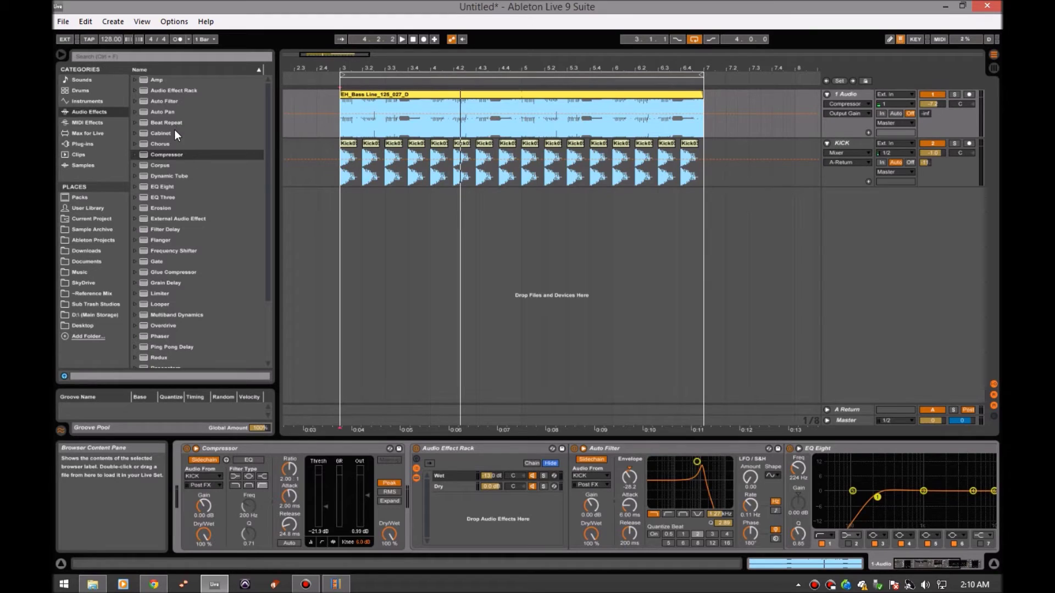
Add a Chorus at the end of the Wet chain and play the loop briefly
click(266, 211)
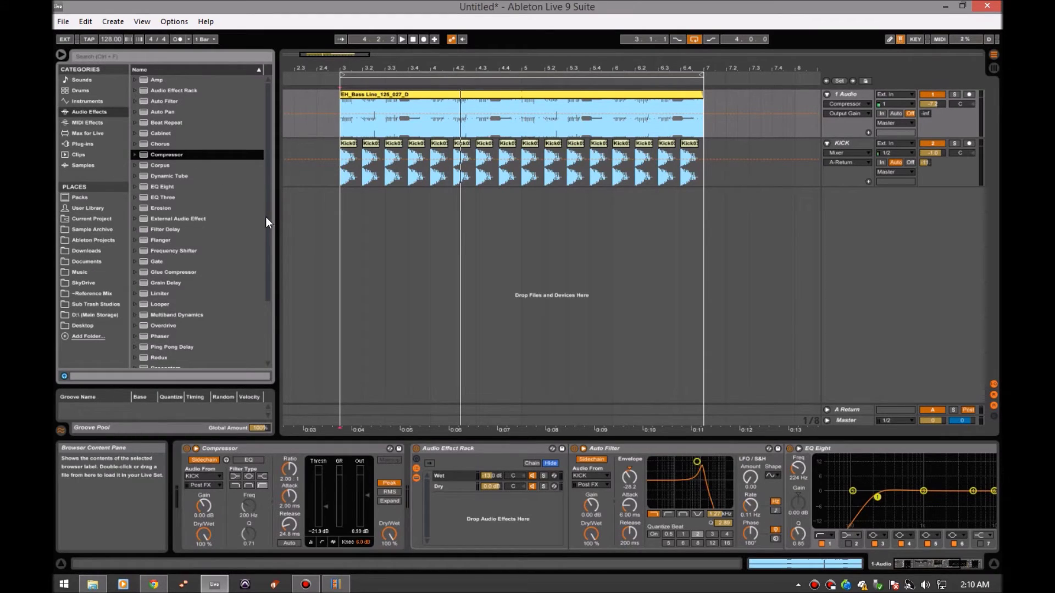
drag(160, 145, 457, 481)
key(space)
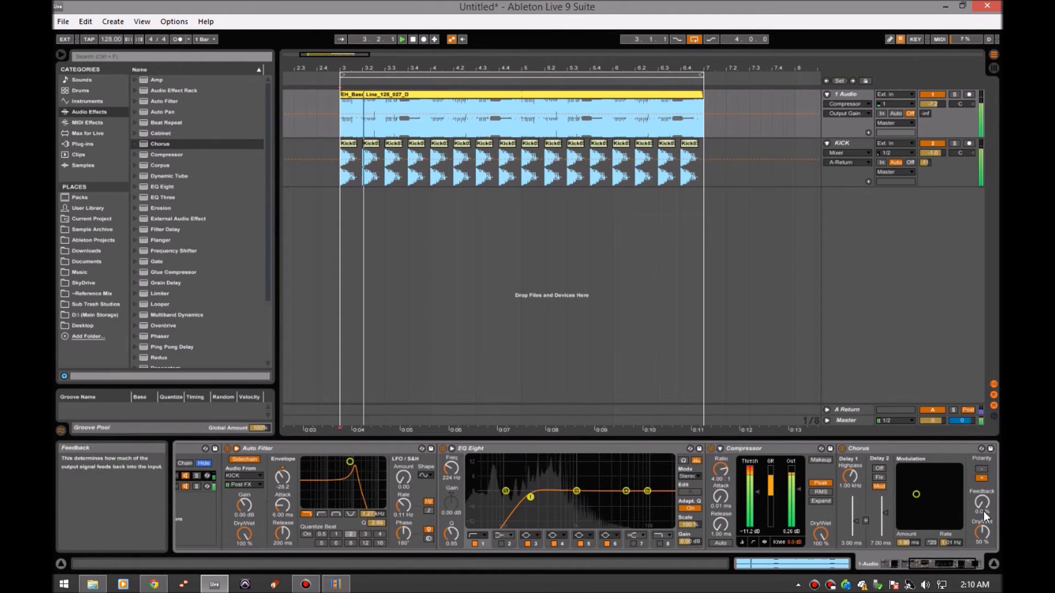
key(space)
Solo the Wet chain and set the Chorus Dry/Wet to 48% during playback
drag(931, 566, 987, 568)
click(542, 476)
key(space)
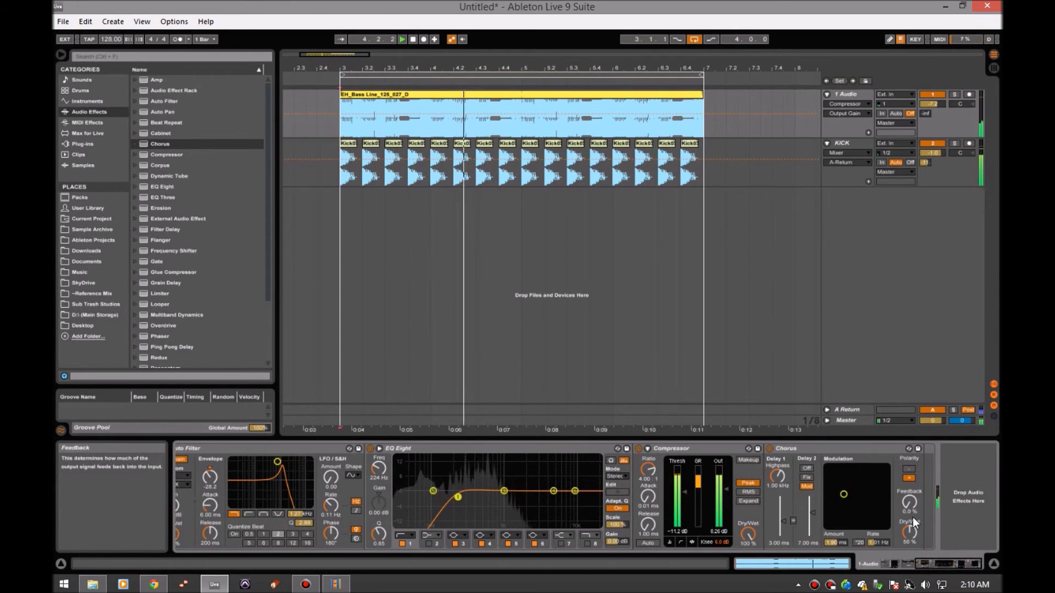
drag(909, 533, 910, 533)
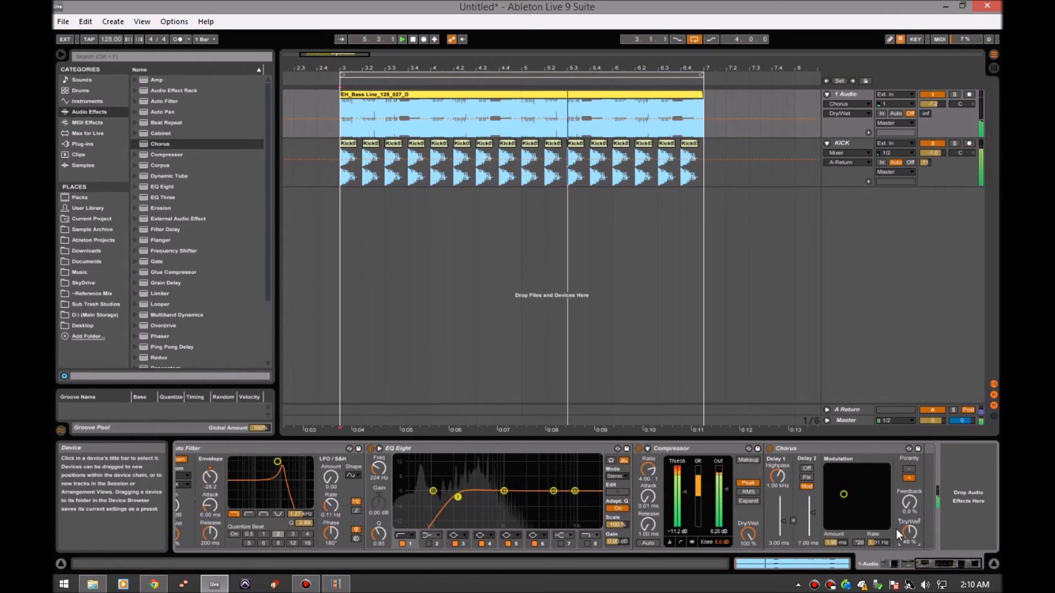
Move the Chorus ahead of the Compressor in the Wet chain and resume playback
key(space)
drag(635, 457, 879, 459)
key(space)
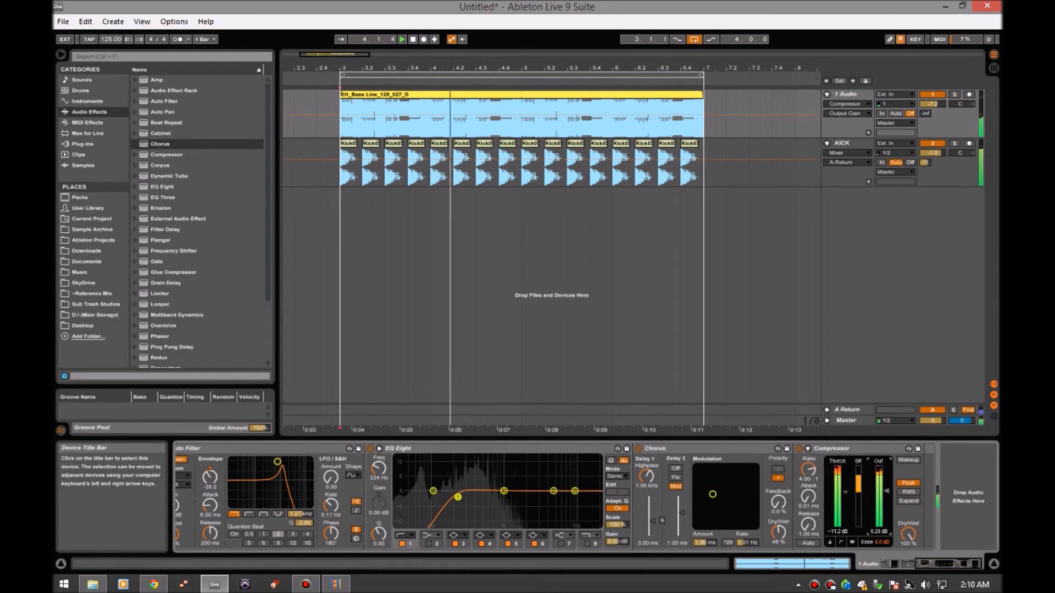
Unsolo the Wet chain and raise its volume to -9.3 dB
drag(918, 572, 880, 568)
click(542, 475)
drag(491, 476, 490, 464)
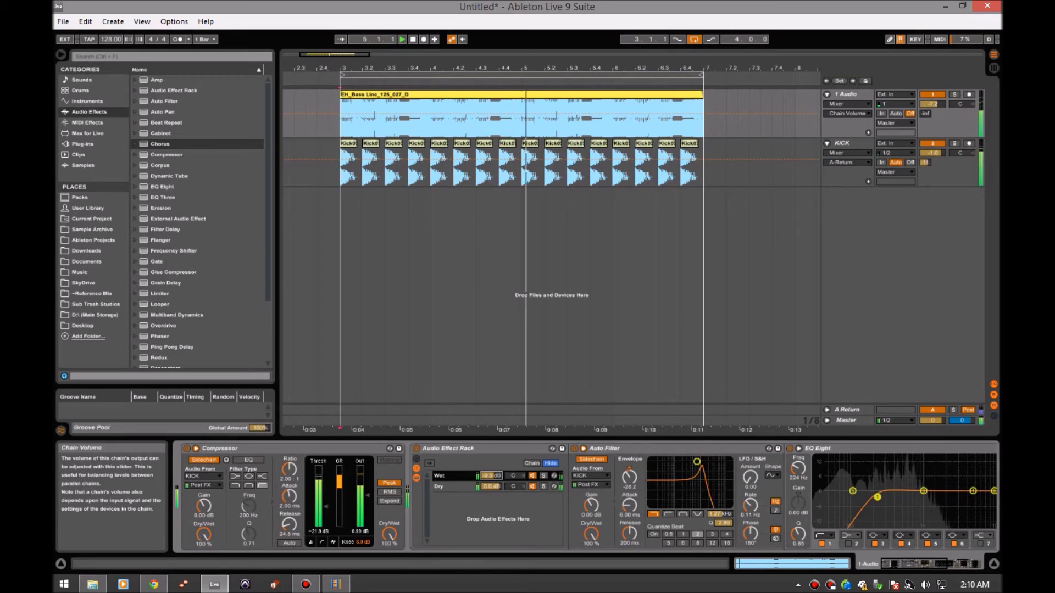
Compare the bass with the Audio Effect Rack switched off and on during playback
click(415, 449)
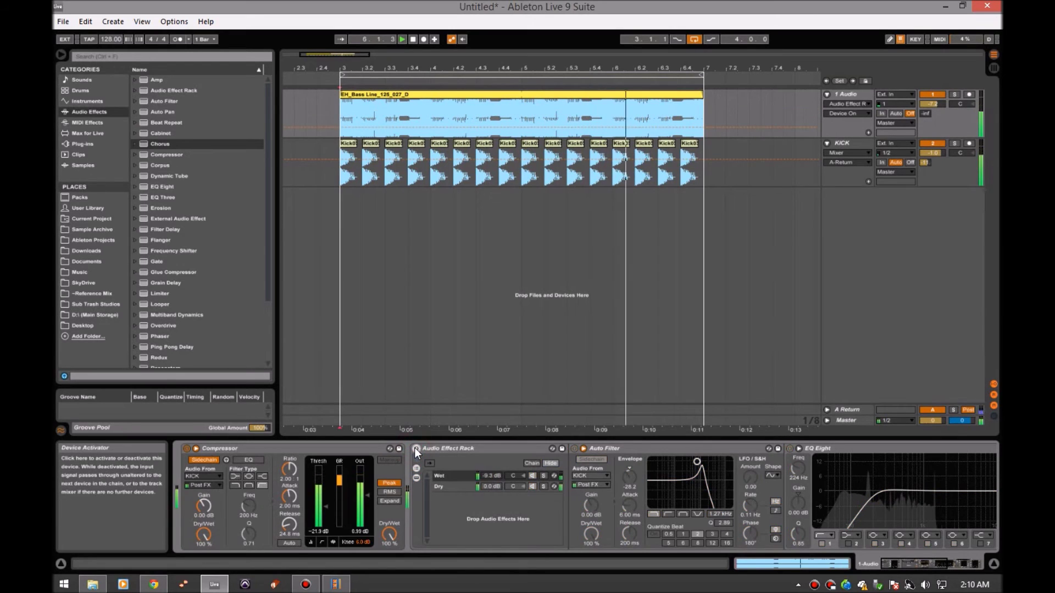
click(416, 449)
click(453, 487)
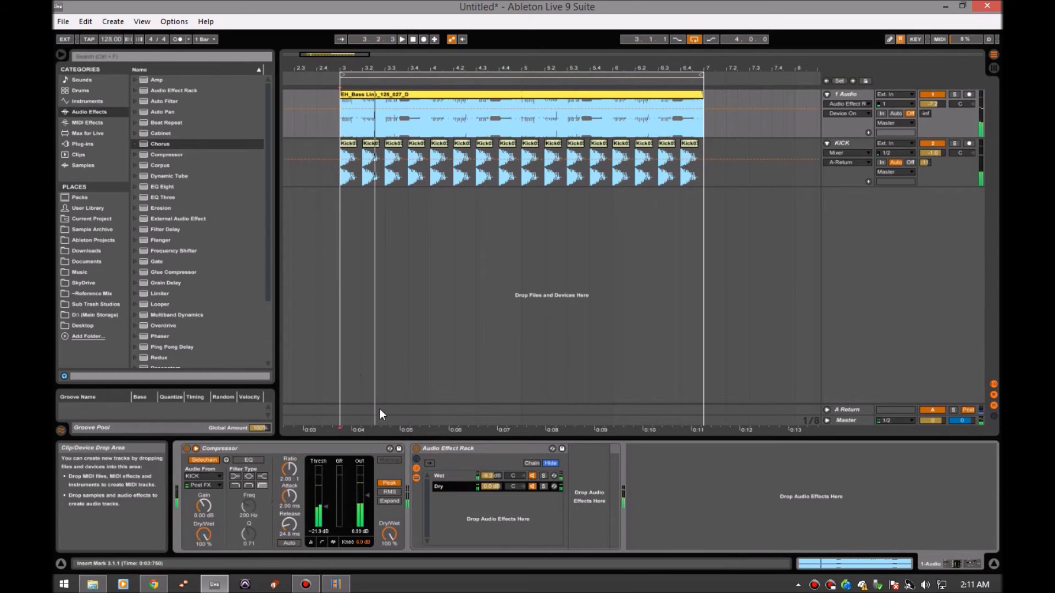
click(416, 450)
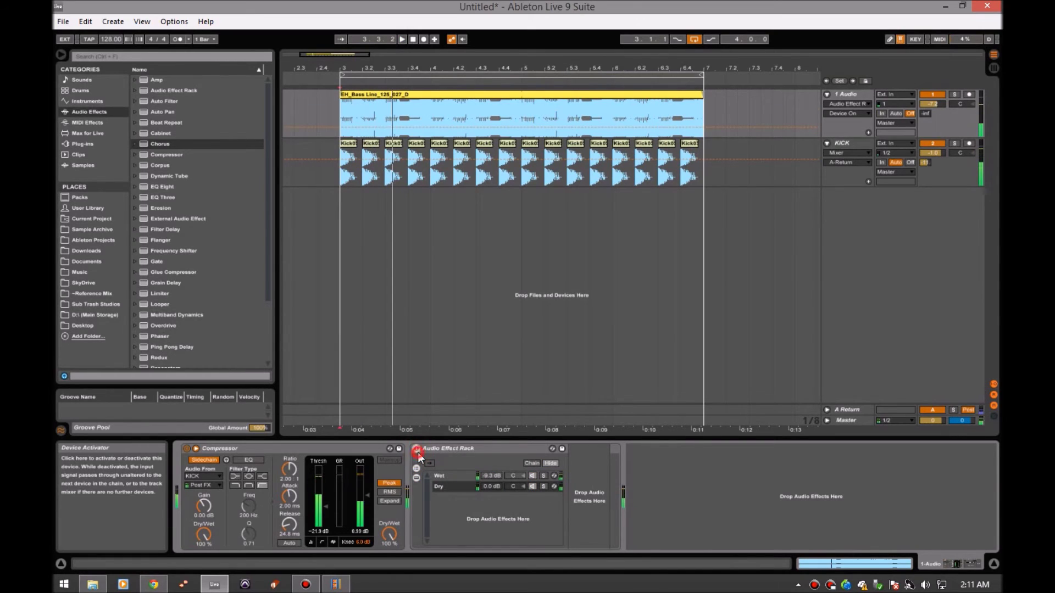
click(416, 449)
Add a Utility to the Dry chain and set its width to 0%
click(440, 487)
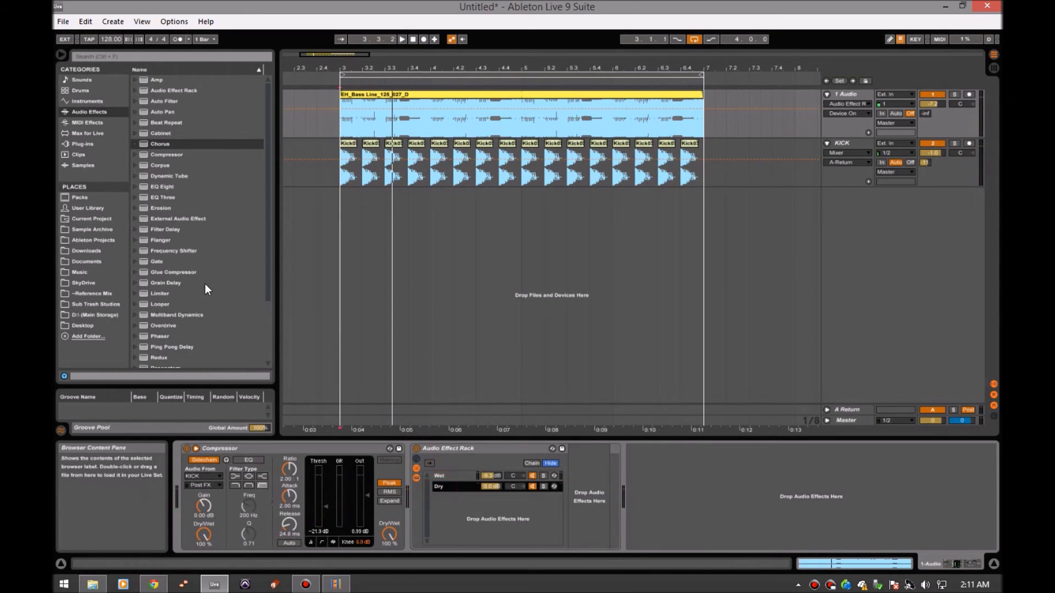
scroll(206, 284, down, 3)
drag(160, 358, 545, 521)
click(595, 532)
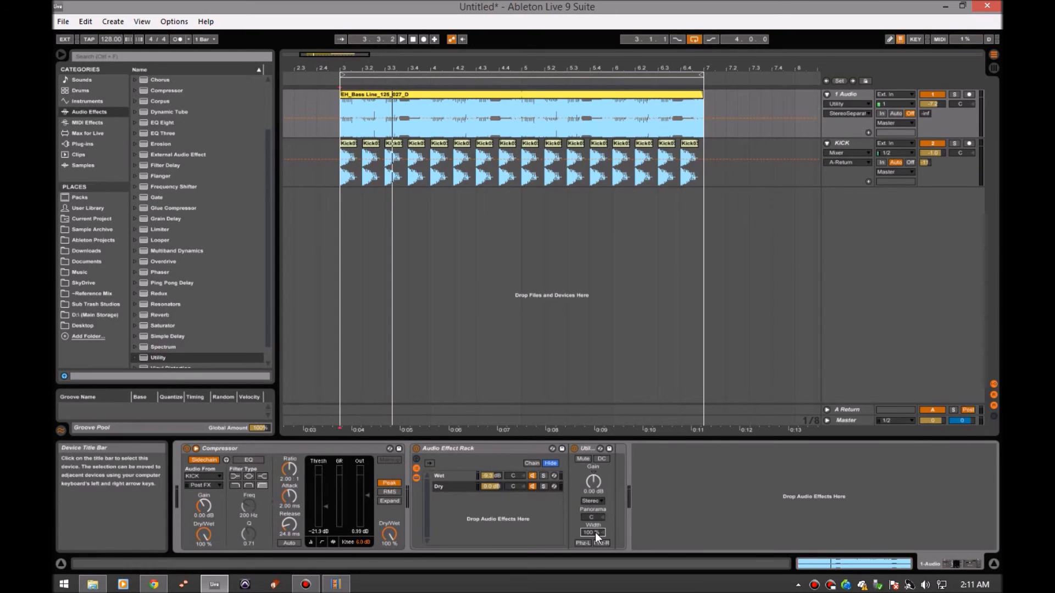
Solo the Dry chain and compare its sound with the Utility off and on
key(space)
click(543, 487)
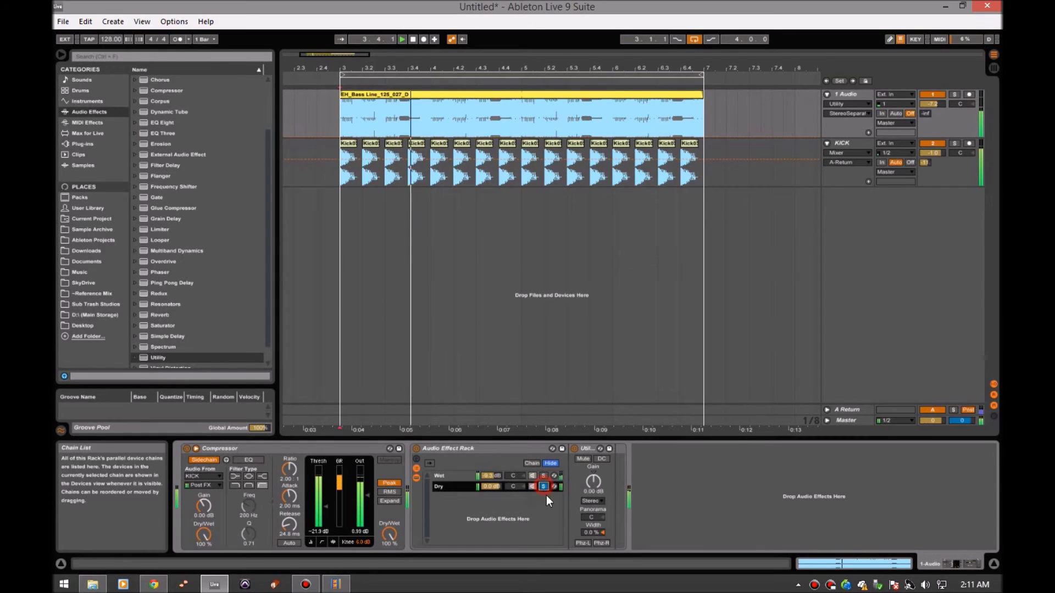
click(575, 449)
click(574, 450)
Delete the Utility from the Dry chain and unsolo the chain
click(588, 452)
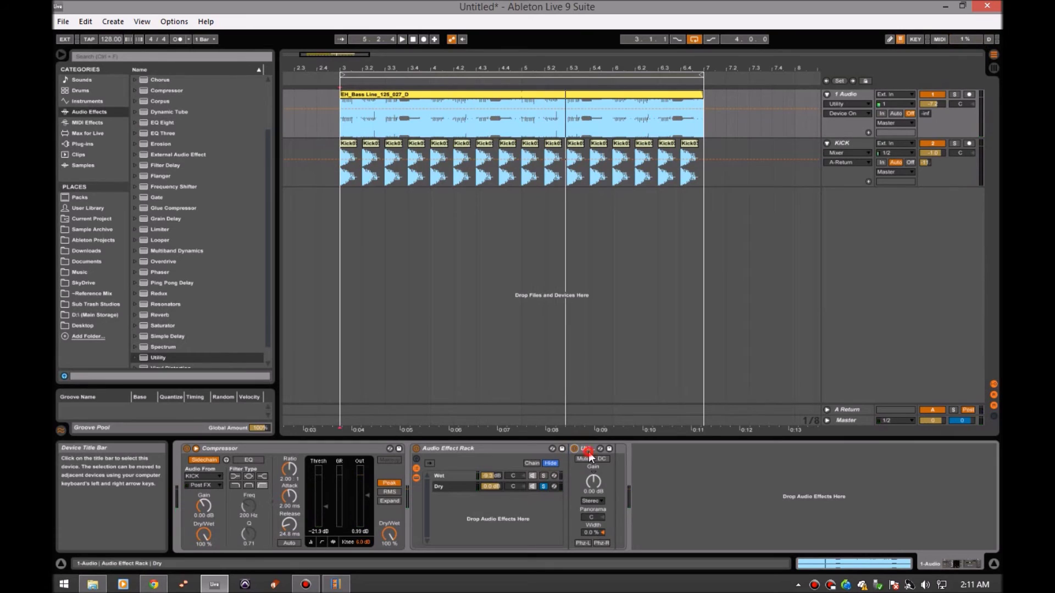
key(Delete)
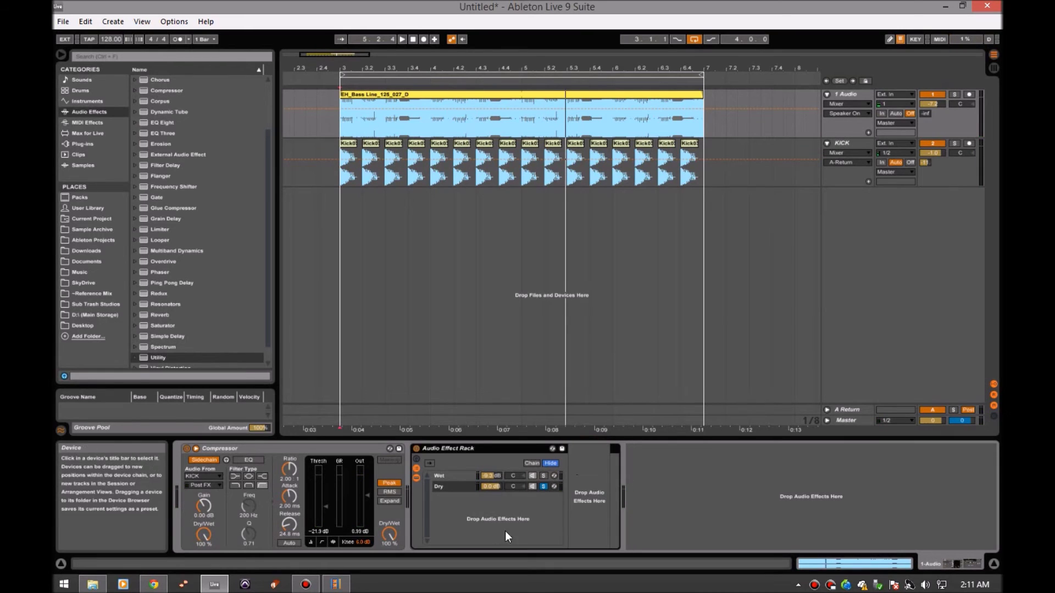
click(544, 487)
Lower the Wet chain's volume to about -11 dB while playing the loop
key(space)
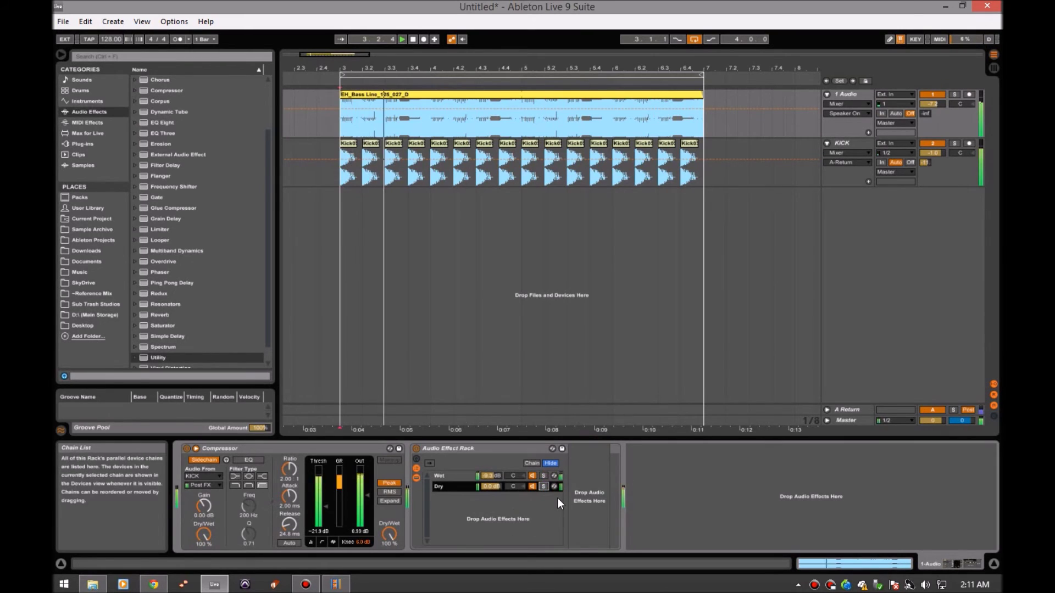
click(511, 477)
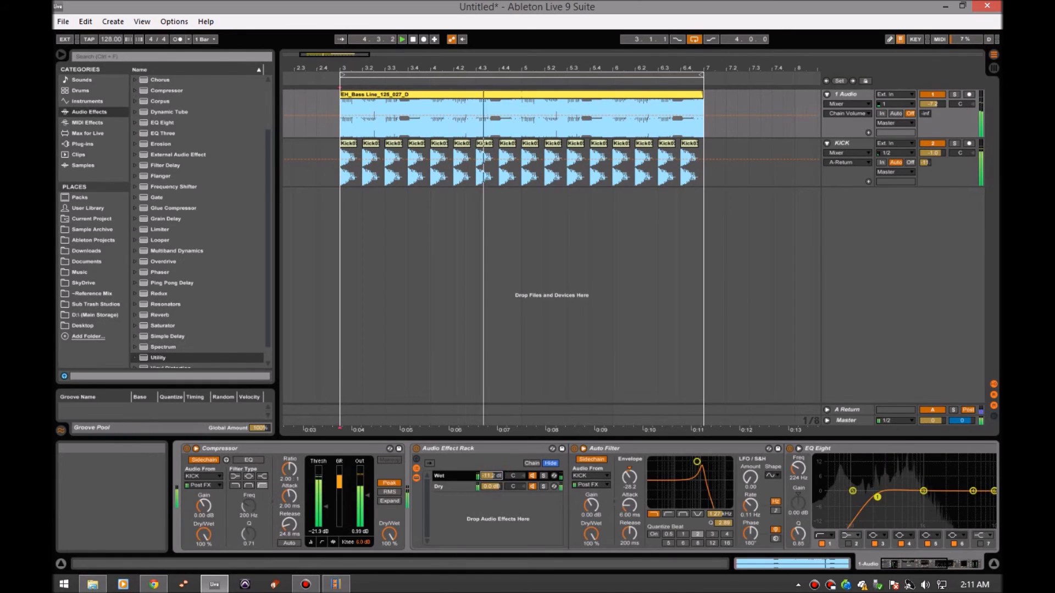
key(space)
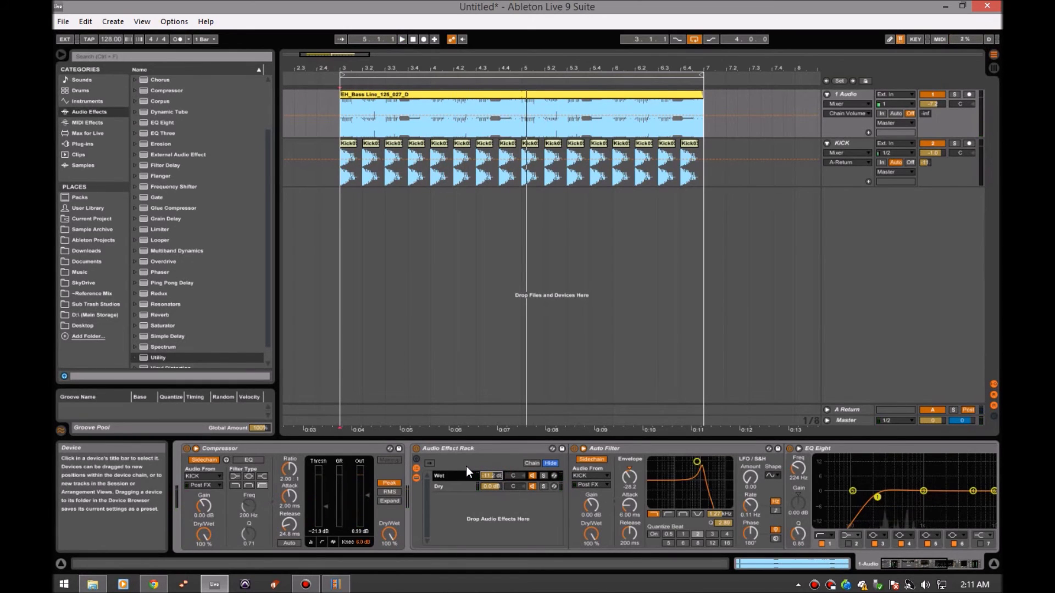
Add a Phaser after the Compressor at the end of the Wet chain
click(931, 561)
drag(932, 561, 956, 562)
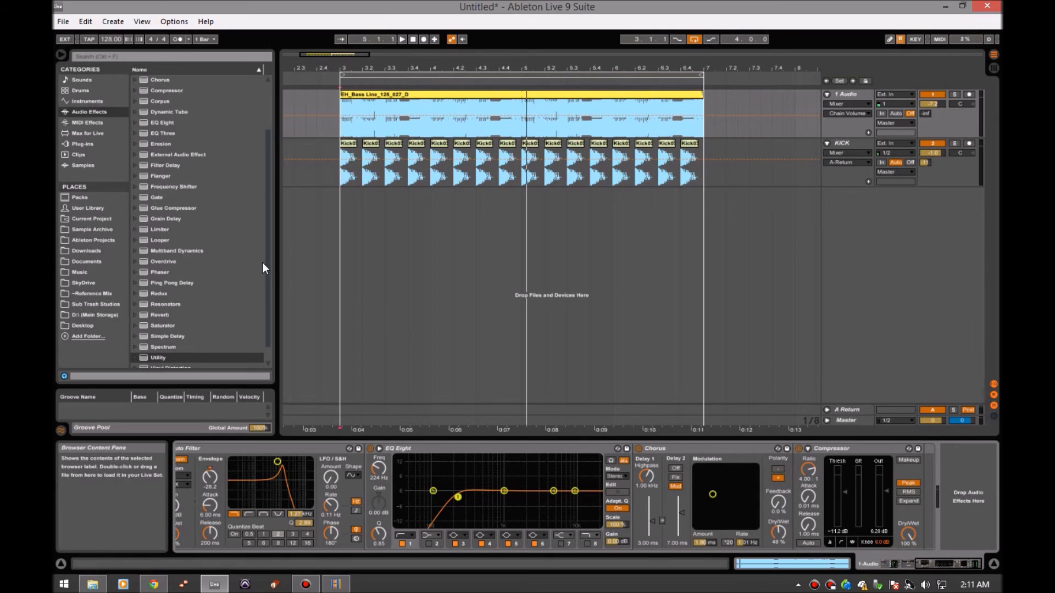
double_click(160, 272)
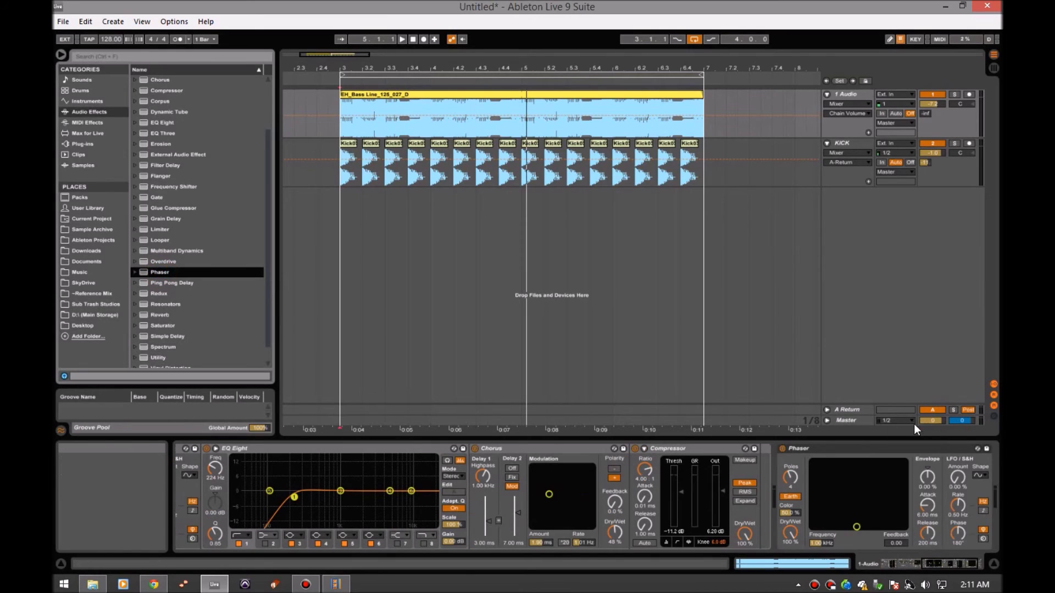
Move the Phaser ahead of the Compressor in the Wet chain, and solo the Wet chain with the loop playing
drag(626, 475, 520, 472)
drag(780, 463, 796, 468)
drag(948, 564, 923, 564)
click(319, 475)
key(space)
Set the Phaser to 8 poles, 100% color, 100% envelope, 0.94 feedback and about 3.30 kHz frequency while the loop plays
drag(936, 565, 963, 562)
drag(690, 527, 760, 440)
mouse_move(700, 474)
mouse_down()
mouse_move(677, 471)
mouse_move(662, 489)
mouse_move(685, 484)
mouse_up()
drag(623, 516, 622, 472)
click(624, 477)
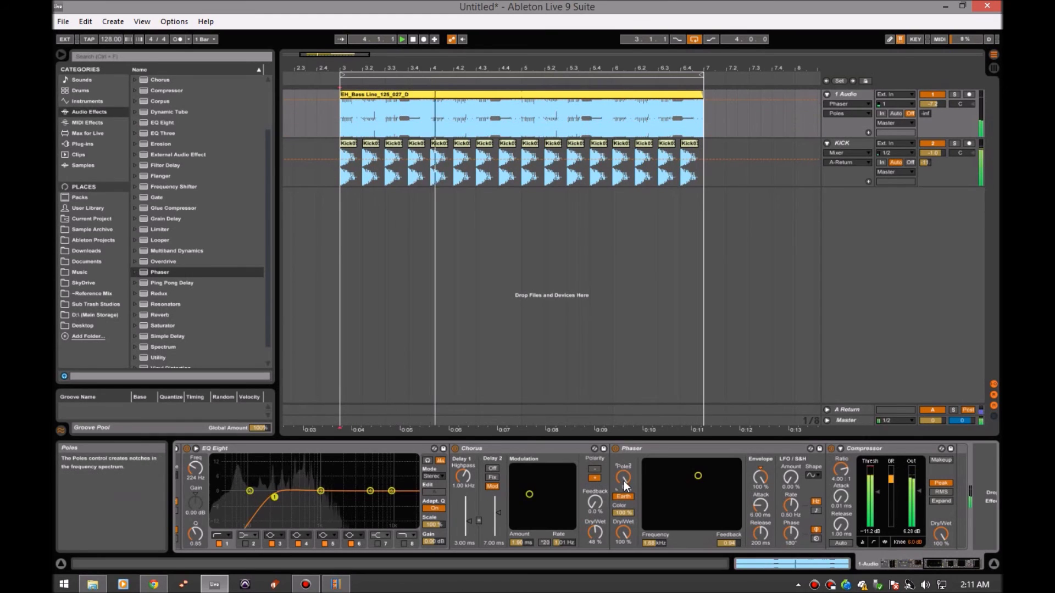
mouse_move(694, 487)
mouse_down()
mouse_move(707, 465)
mouse_move(709, 476)
mouse_up()
Compare the soloed Wet chain with the Phaser off and on, and move the Phaser between EQ Eight and Chorus
click(617, 449)
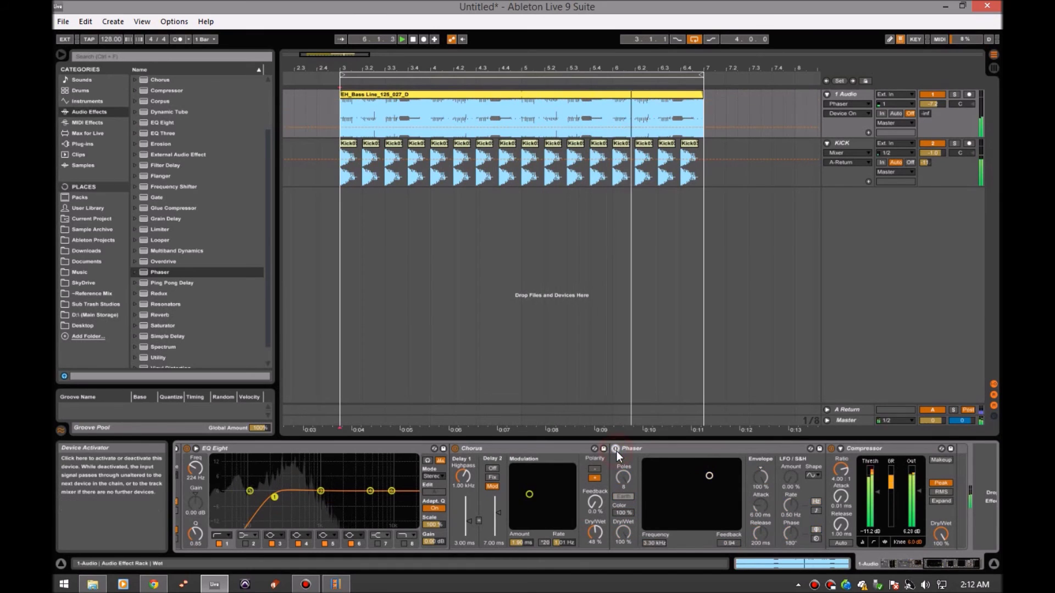
click(616, 449)
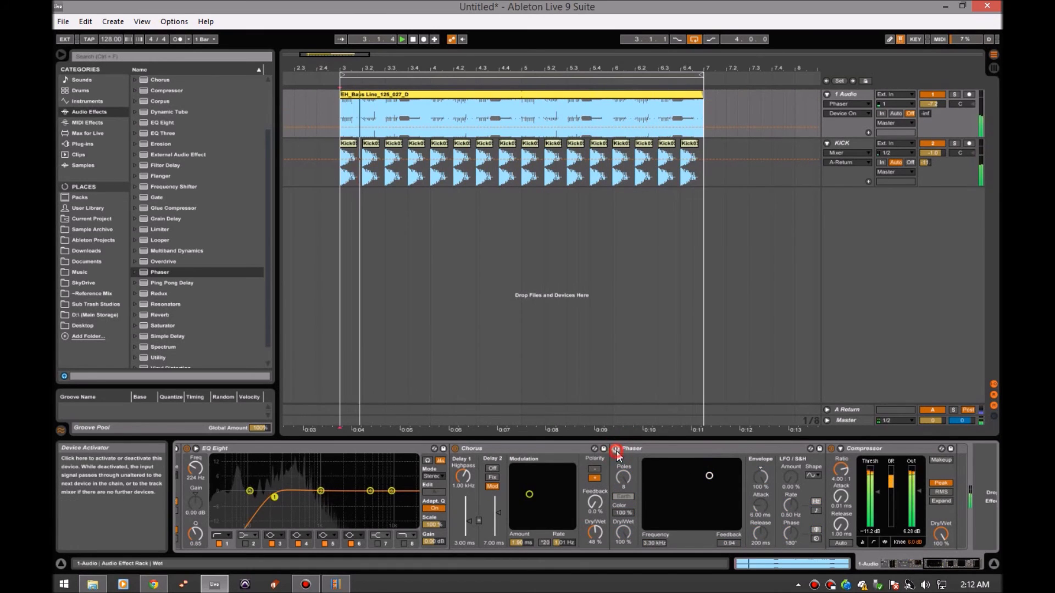
drag(943, 562, 922, 566)
drag(932, 450, 759, 456)
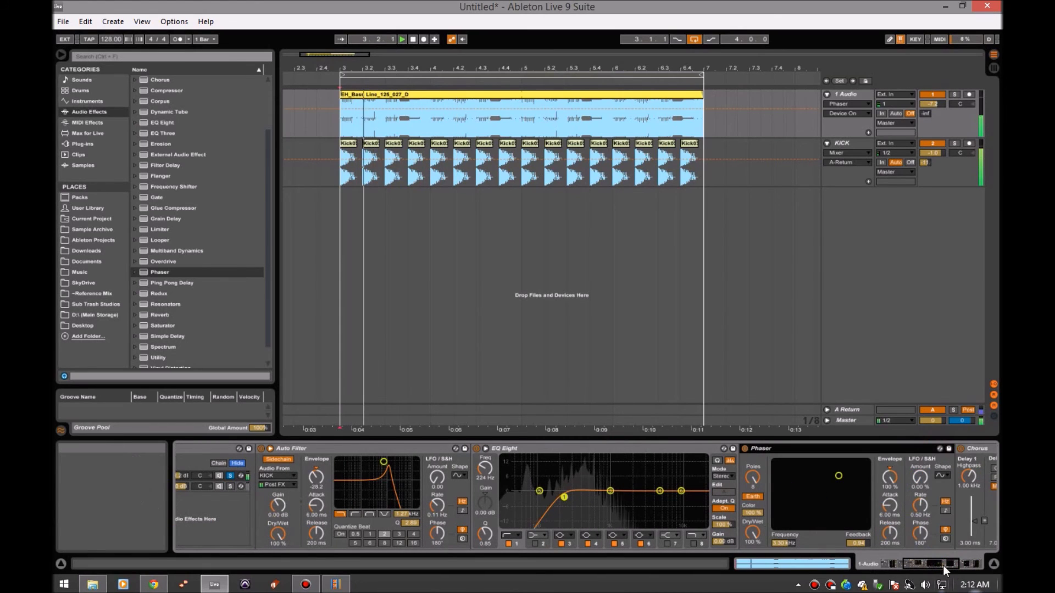
Bypass and re-enable the Phaser in its place before the Chorus to hear its effect on the Wet chain
drag(935, 566, 953, 566)
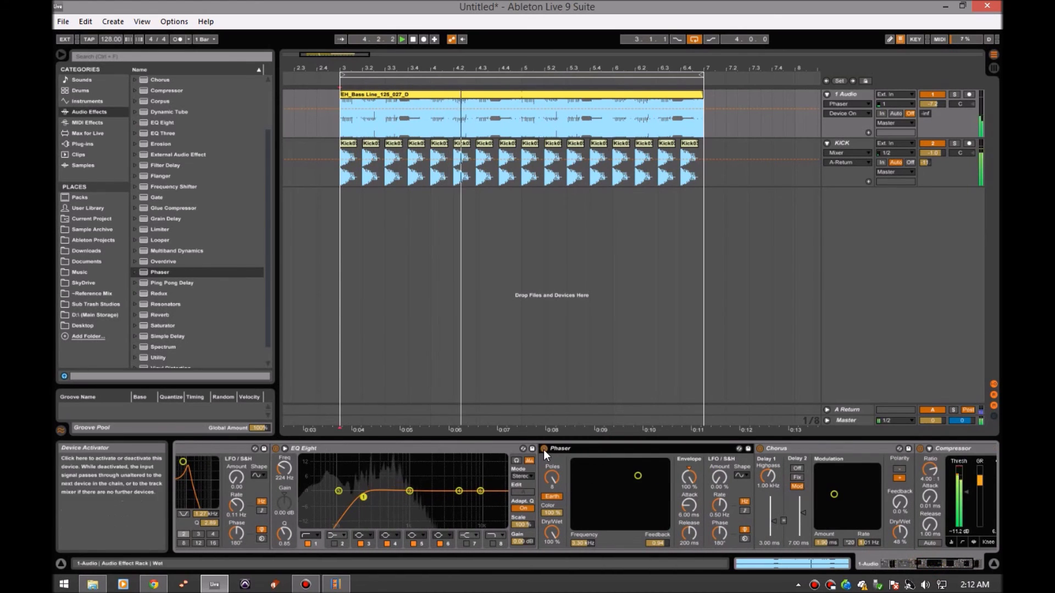
click(543, 449)
click(542, 449)
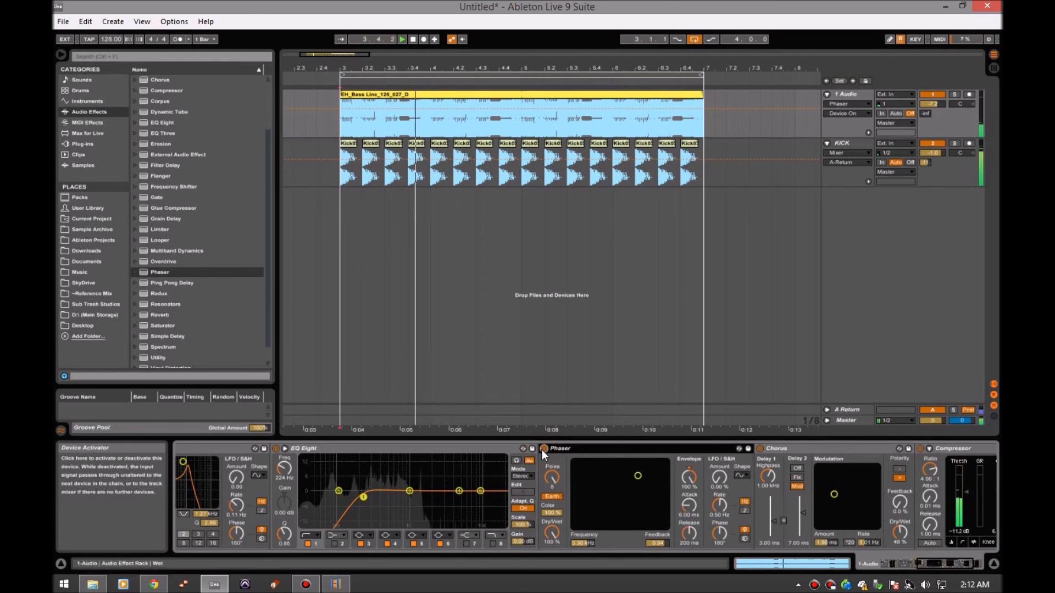
Unsolo the Wet chain and play the loop with the Wet and Dry chains together
drag(935, 565, 886, 564)
click(335, 474)
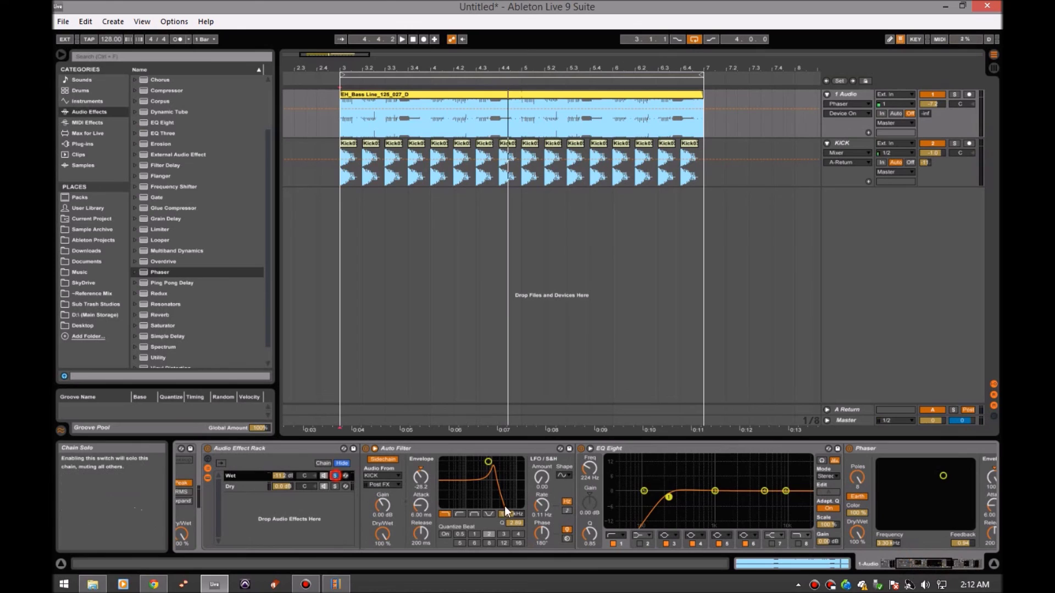
key(space)
Compare the playing loop with the whole Audio Effect Rack off and on, leaving the rack on and playback stopped
drag(934, 566, 892, 568)
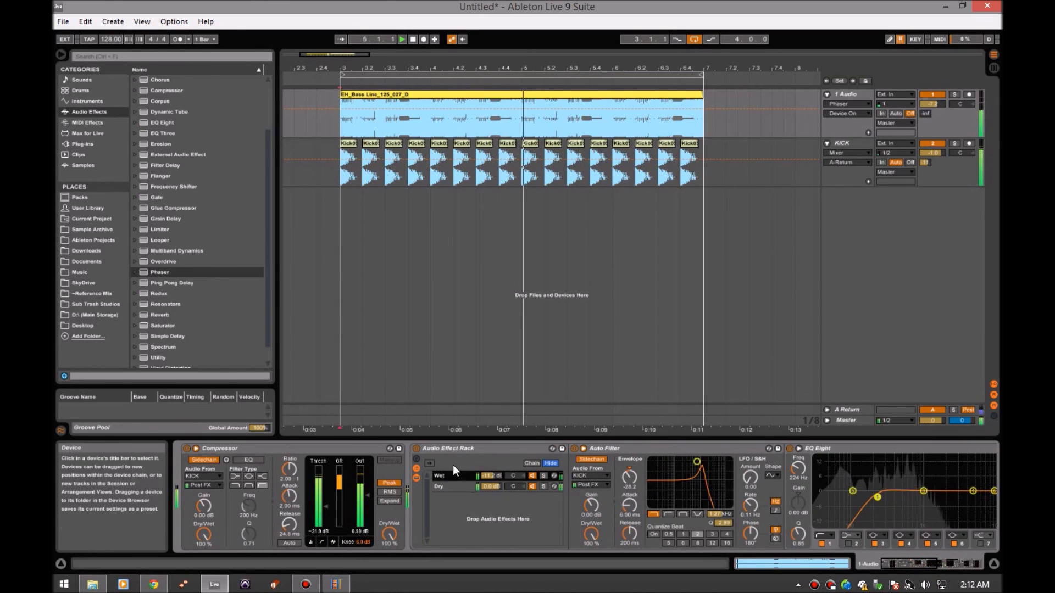
key(space)
click(416, 448)
key(space)
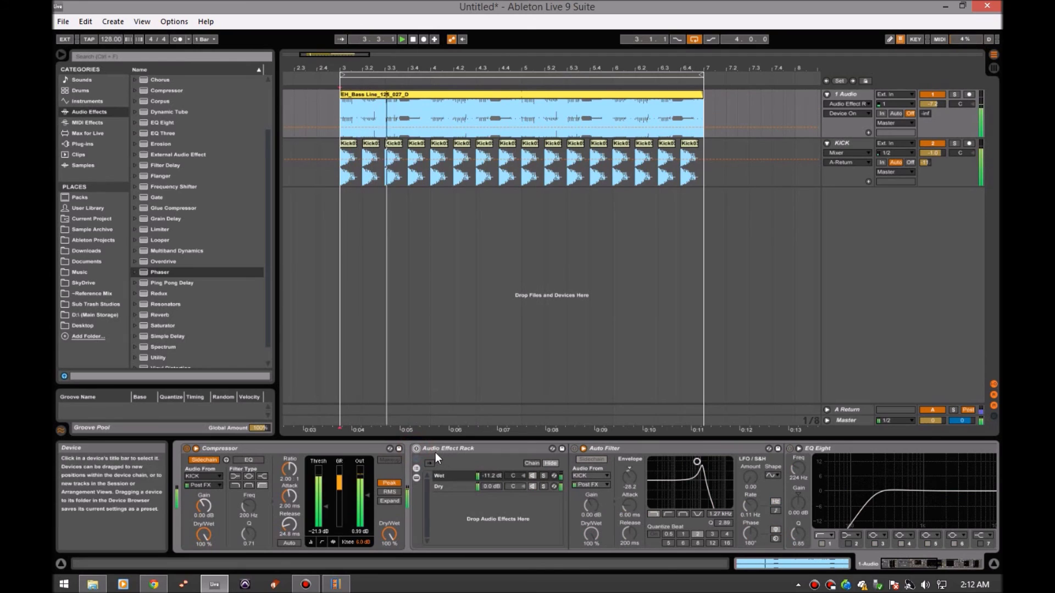
click(416, 448)
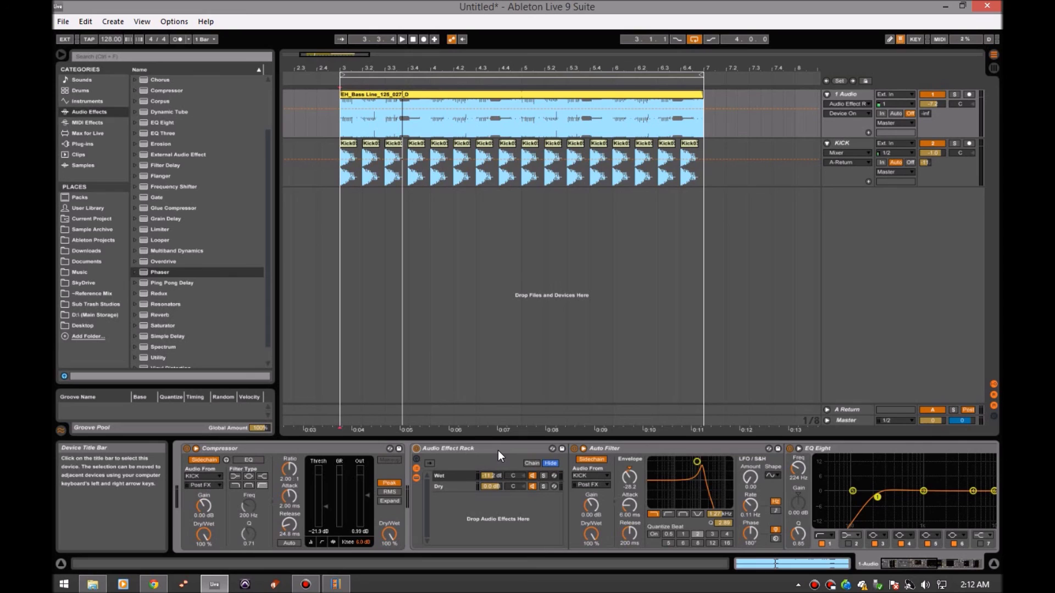
key(space)
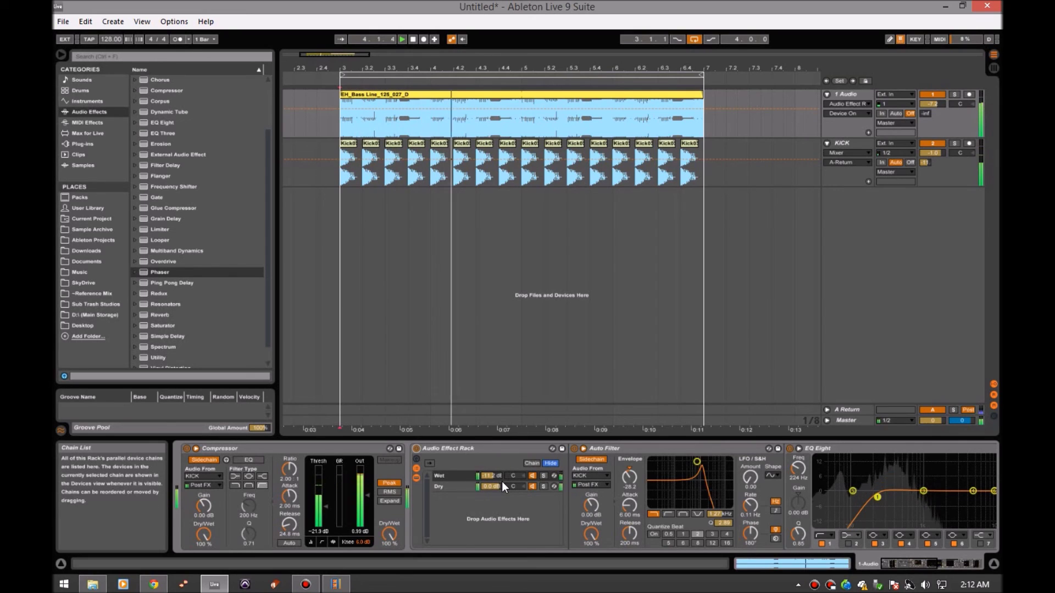
key(space)
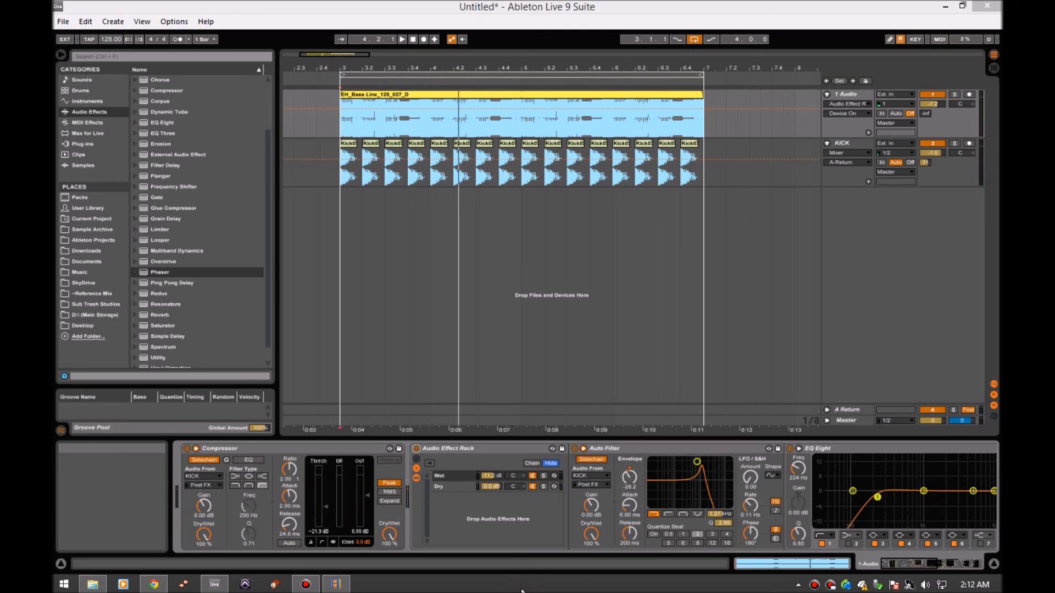